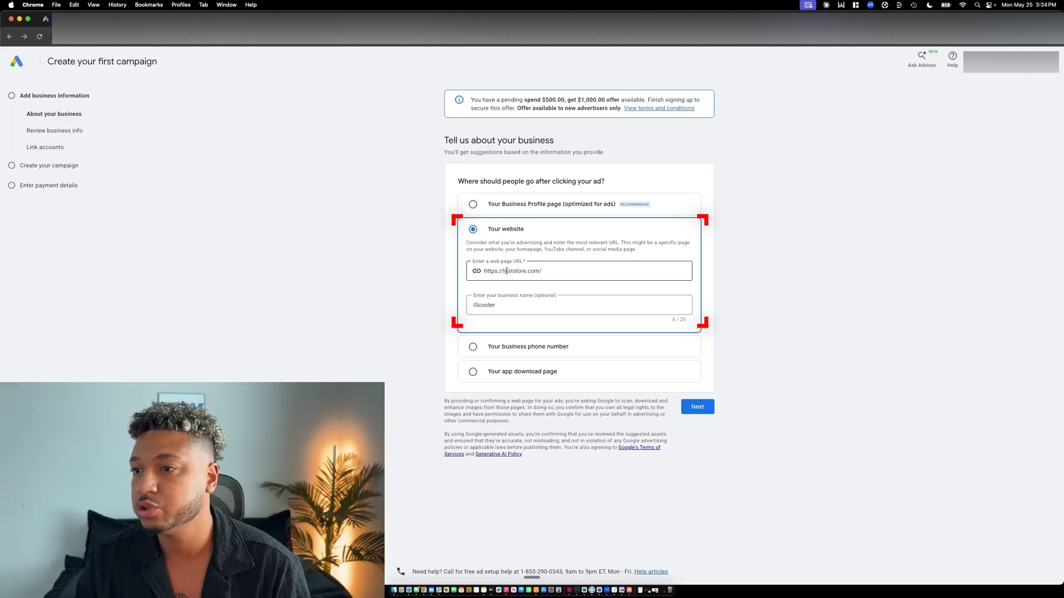
Choose Sales as the campaign objective and continue with the Purchases conversion goal.
left_click(503, 313)
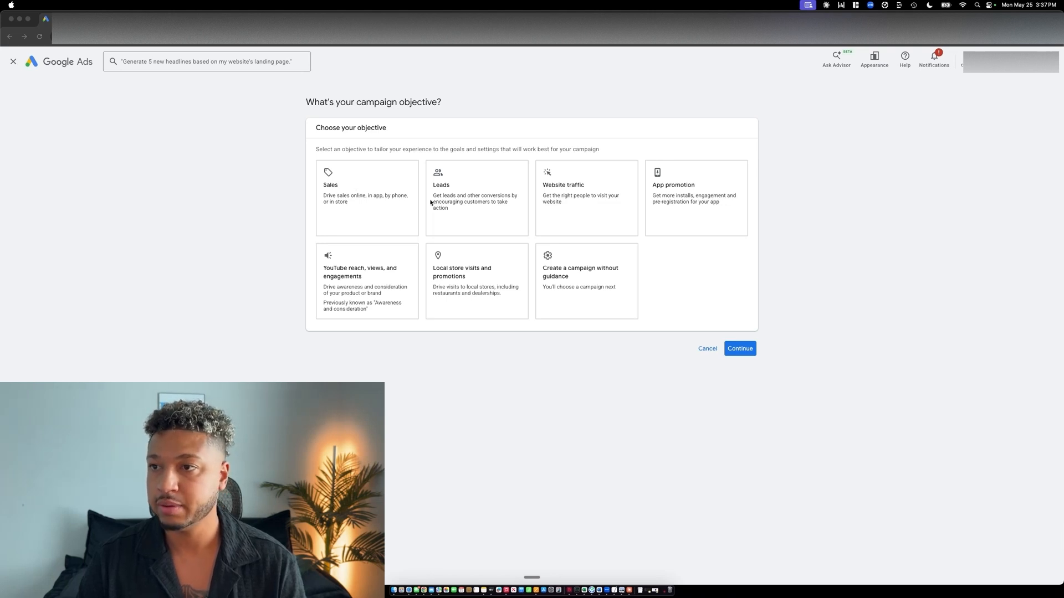
left_click(360, 201)
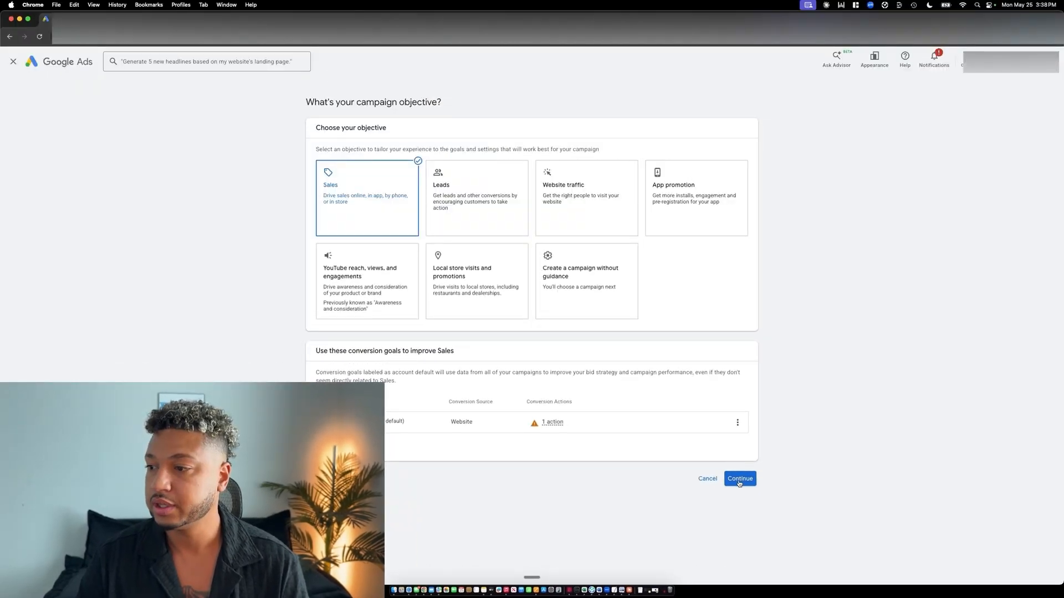
left_click(791, 471)
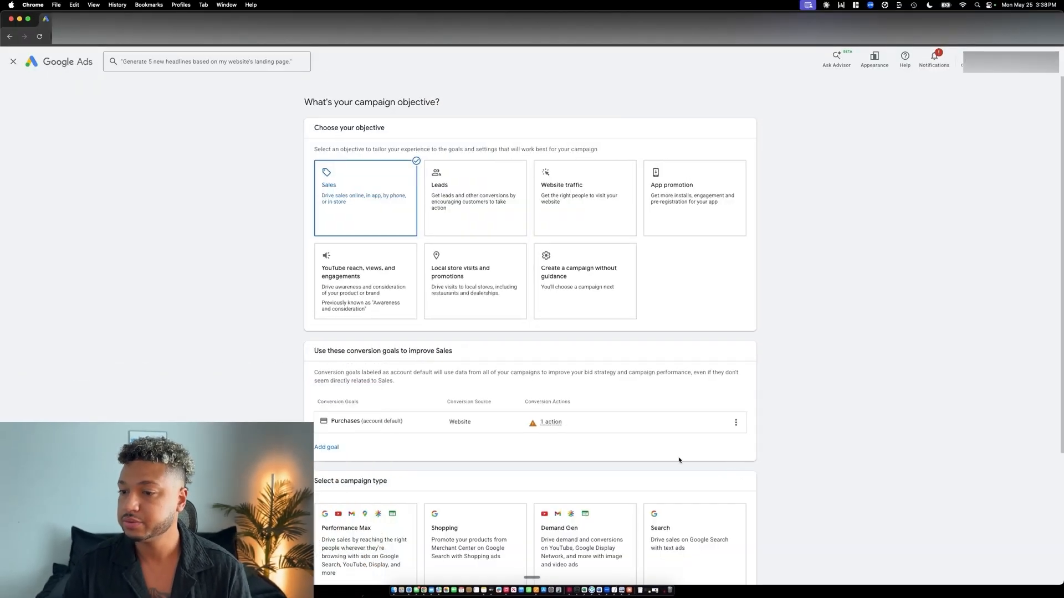
Choose Search as the campaign type, select Website visits as the way to reach the goal, and continue.
scroll(554, 421, "down", 3)
left_click(356, 367)
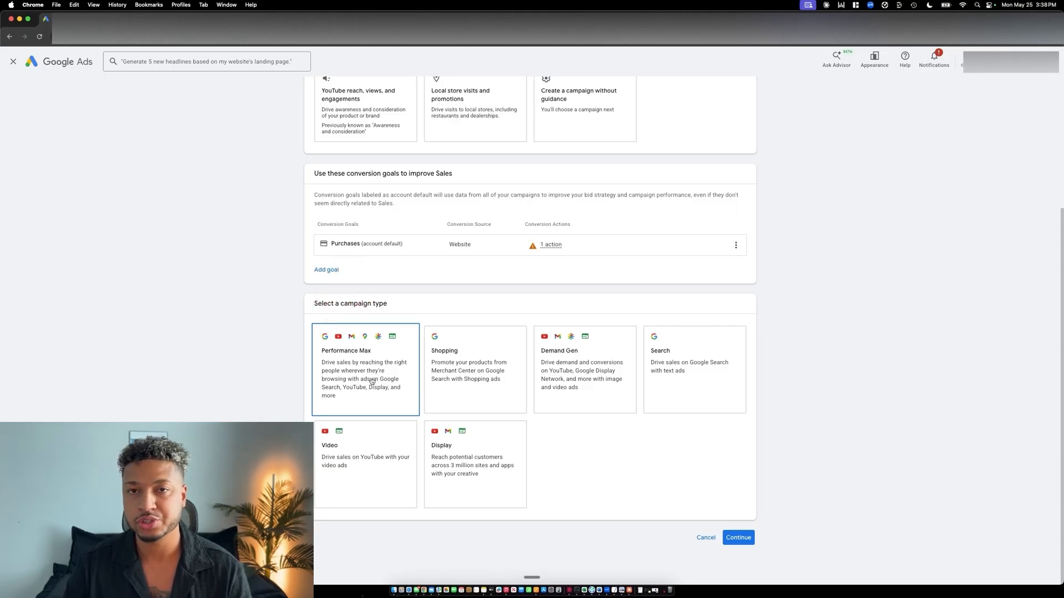
left_click(471, 381)
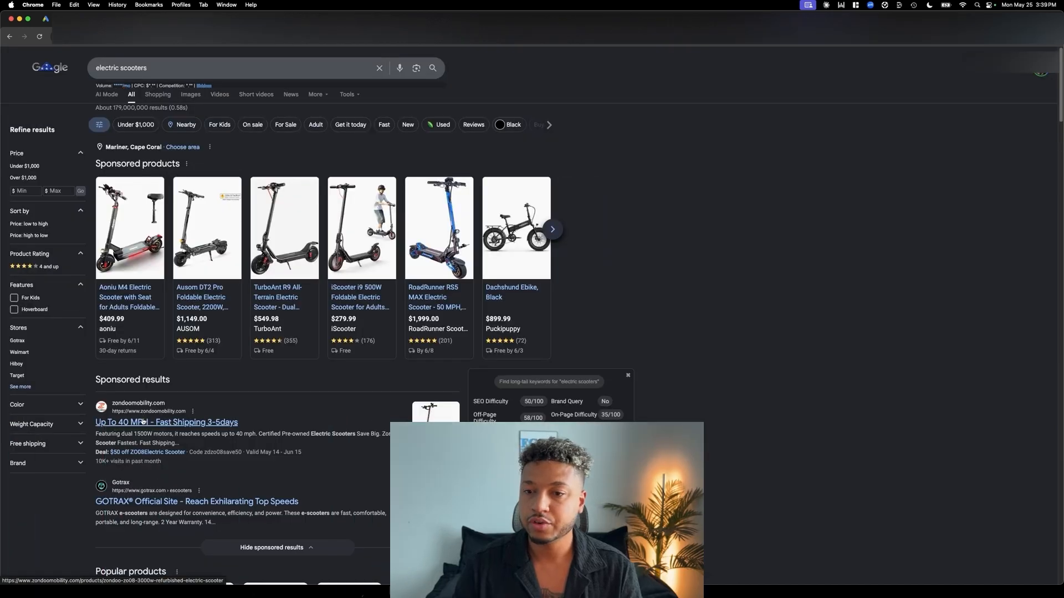
scroll(143, 422, "down", 1)
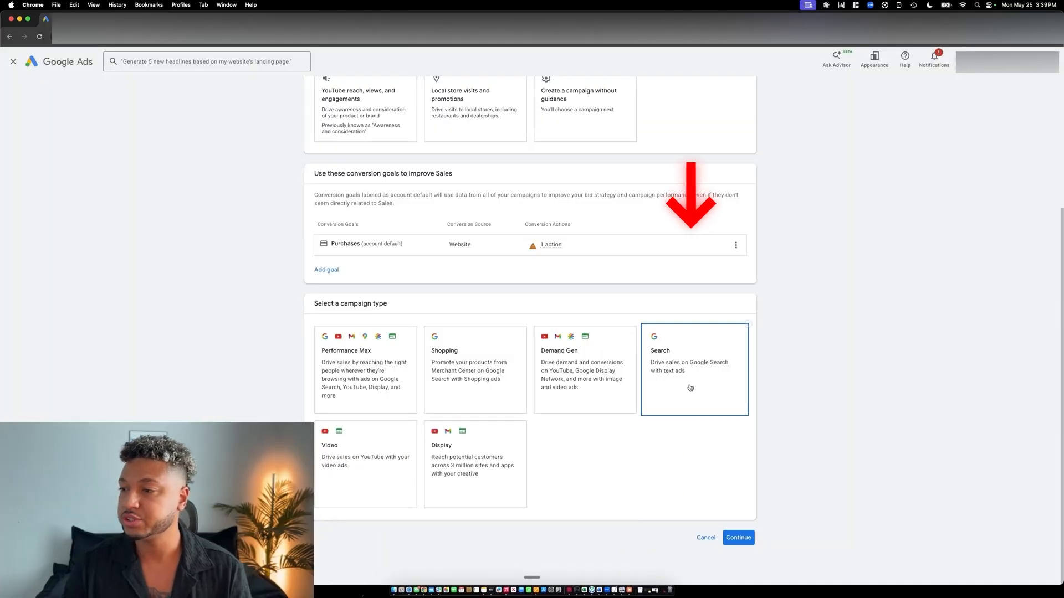
left_click(690, 388)
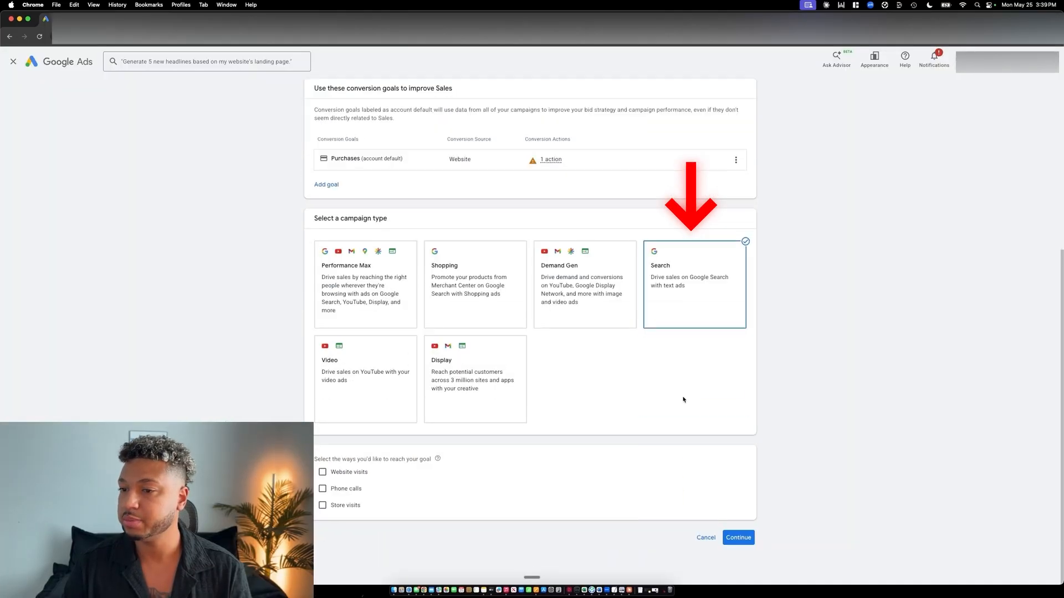
left_click(323, 472)
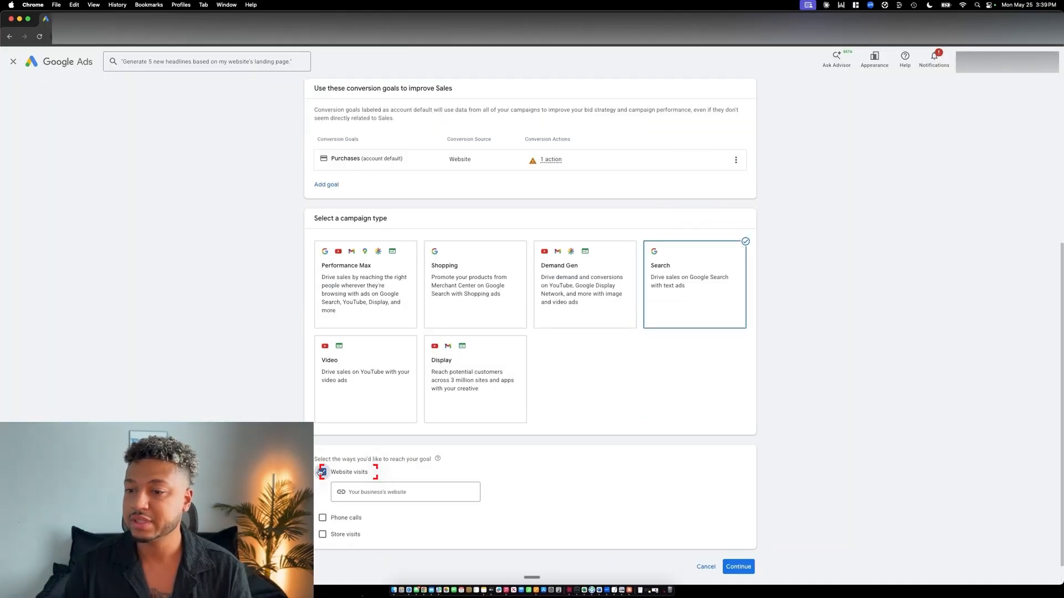
left_click(374, 492)
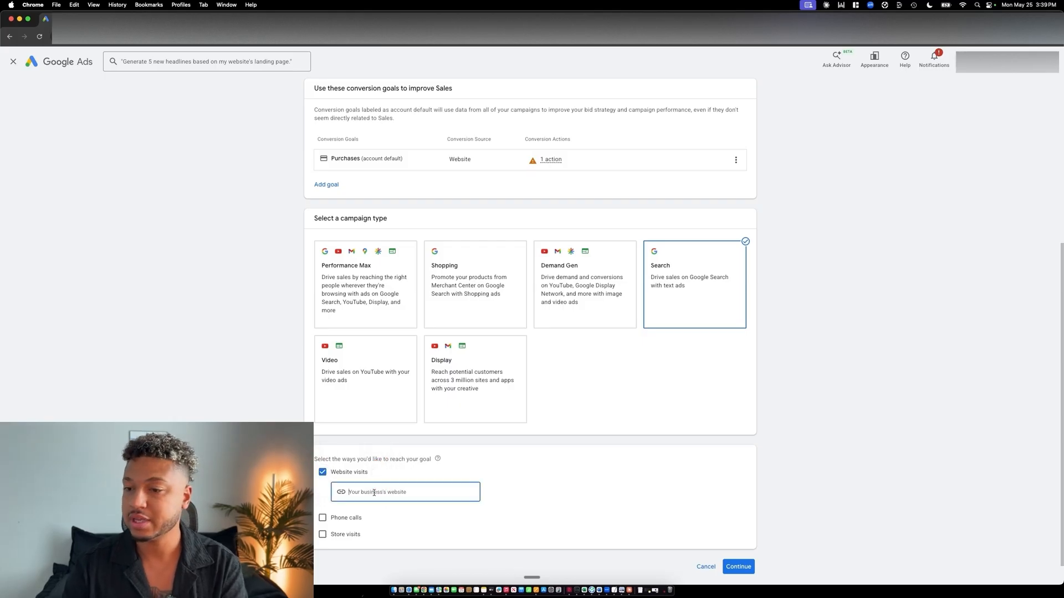
left_click(738, 567)
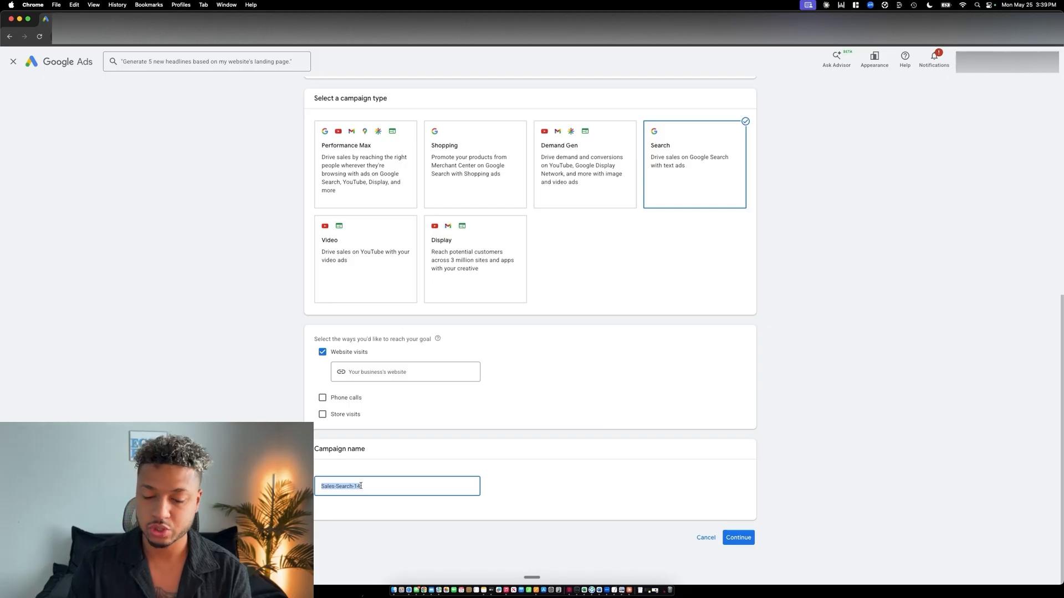
Name the campaign "Search test" and continue to its setup.
type("Search")
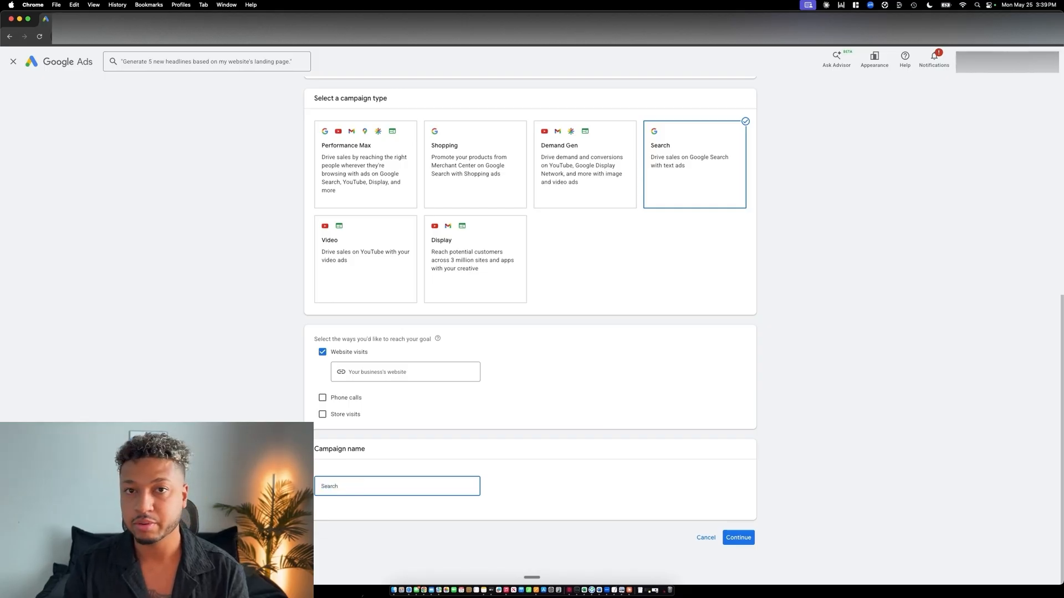
type(" t")
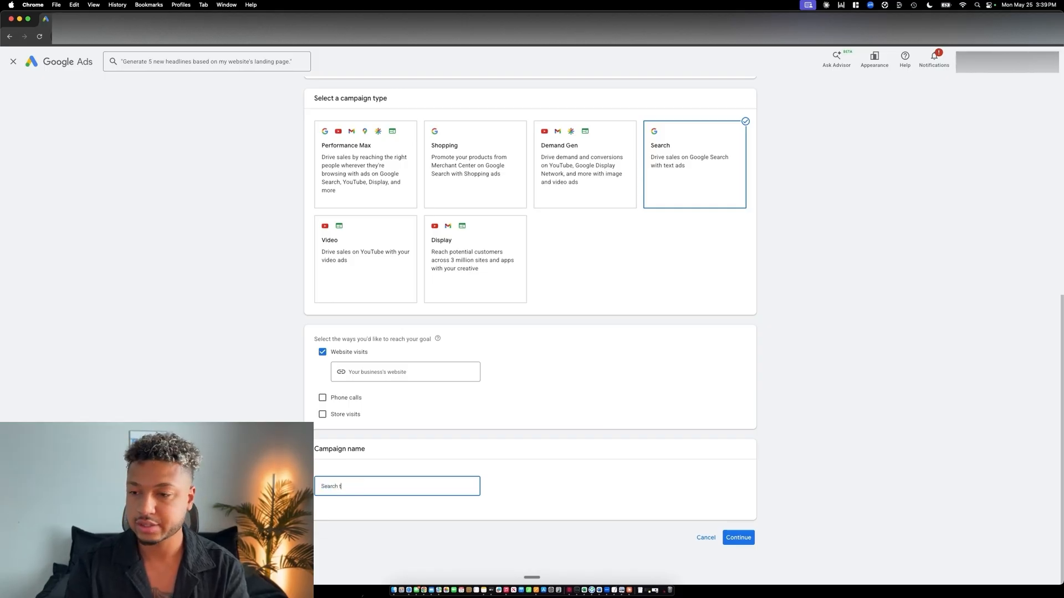
type("est")
left_click(741, 539)
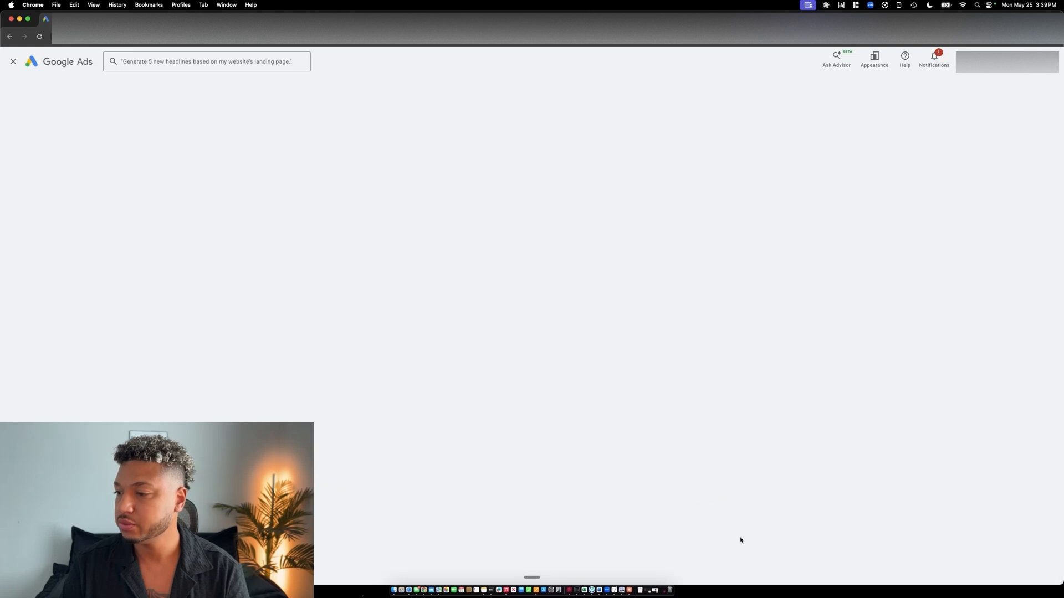
Set the bidding focus to Conversions and exclude both the Google Search Partners Network and the Google Display Network.
left_click(351, 153)
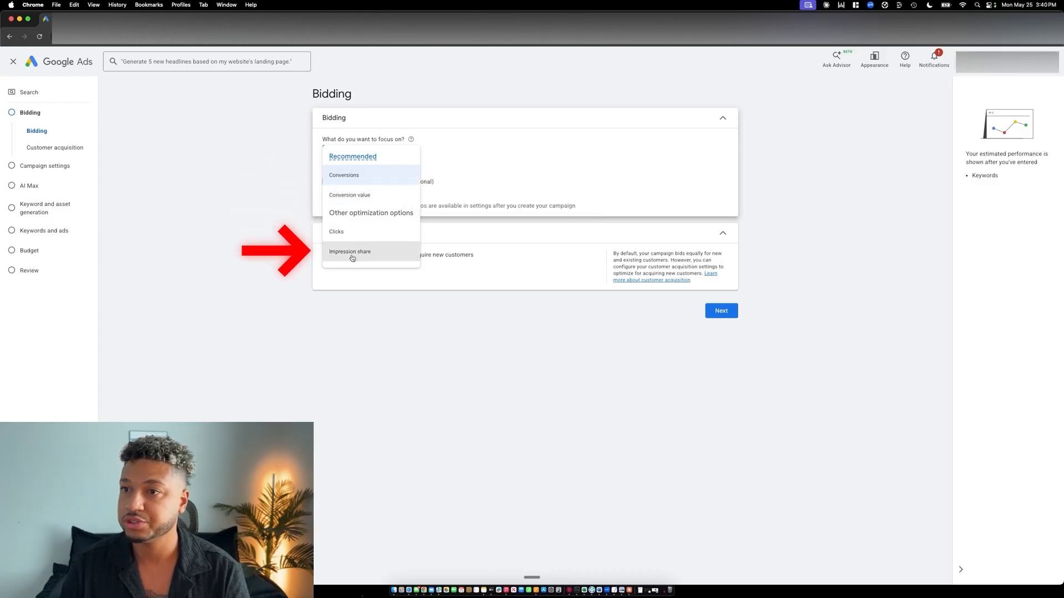
left_click(351, 176)
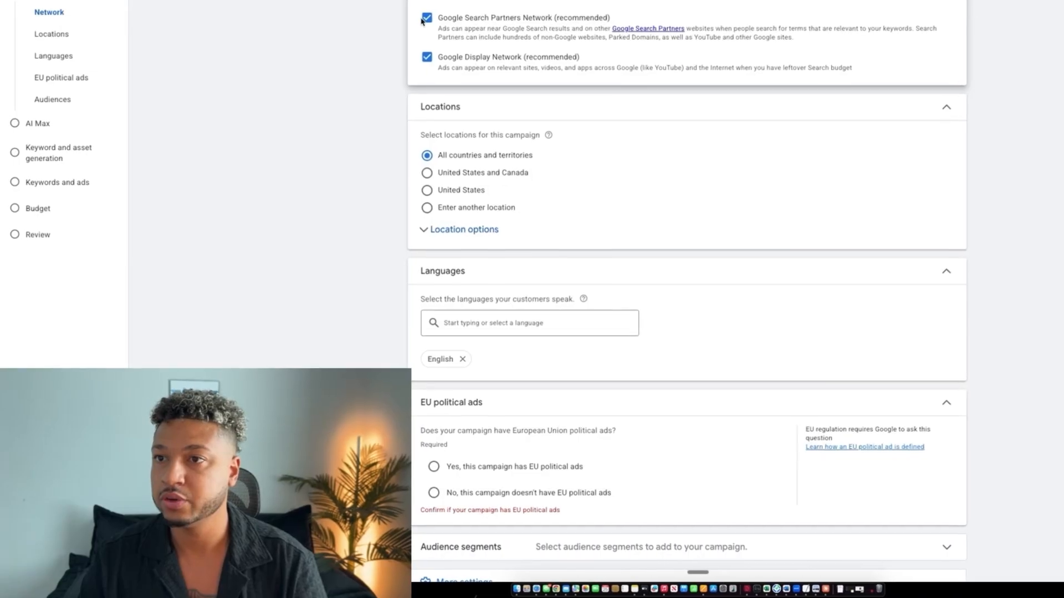
left_click(424, 21)
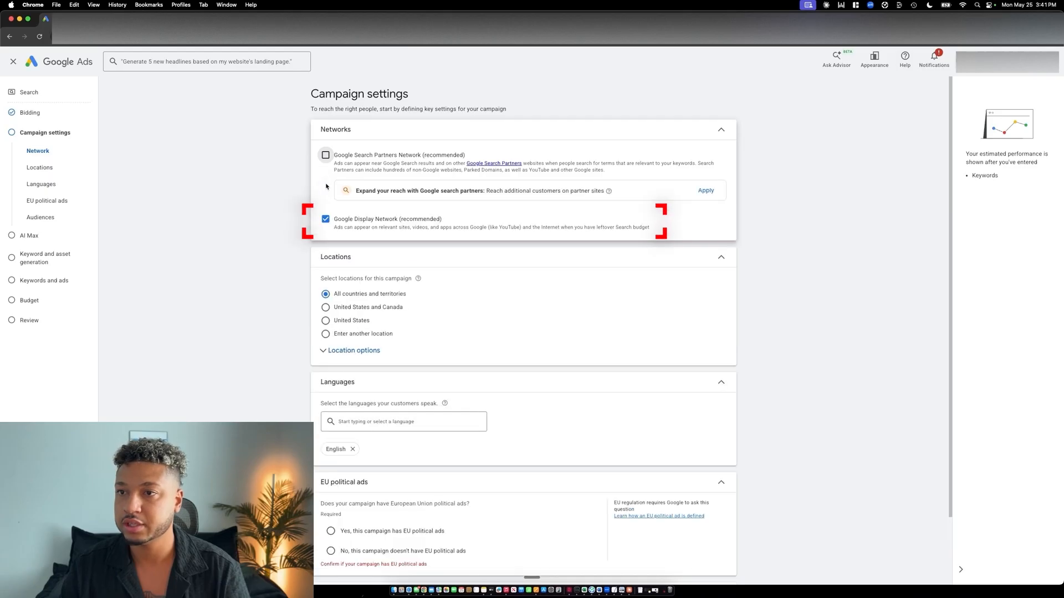
left_click(326, 219)
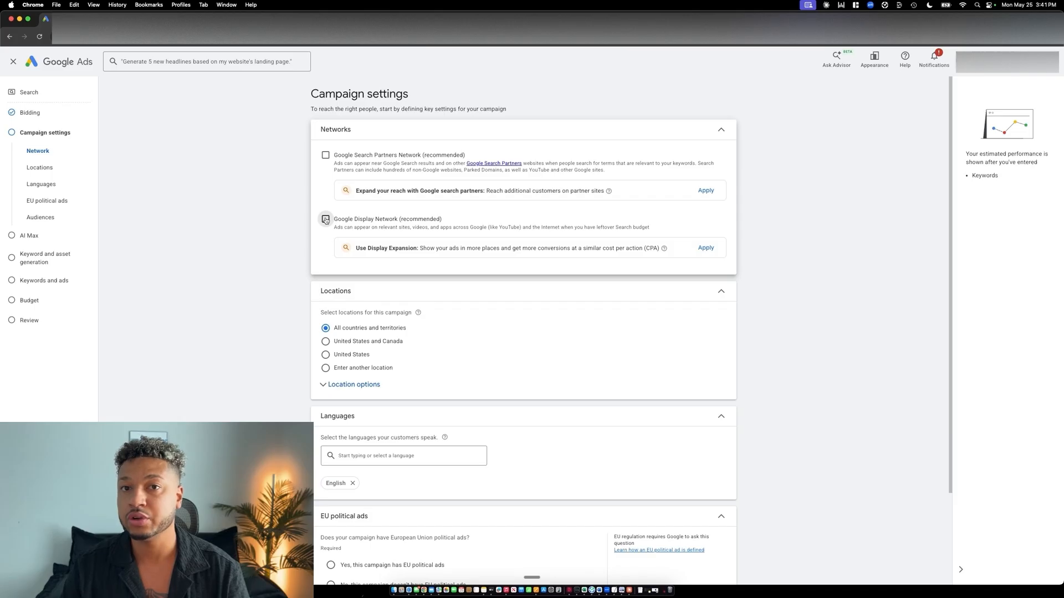
Target the United States, limited to Presence: people in or regularly in the included locations.
scroll(339, 332, "down", 1)
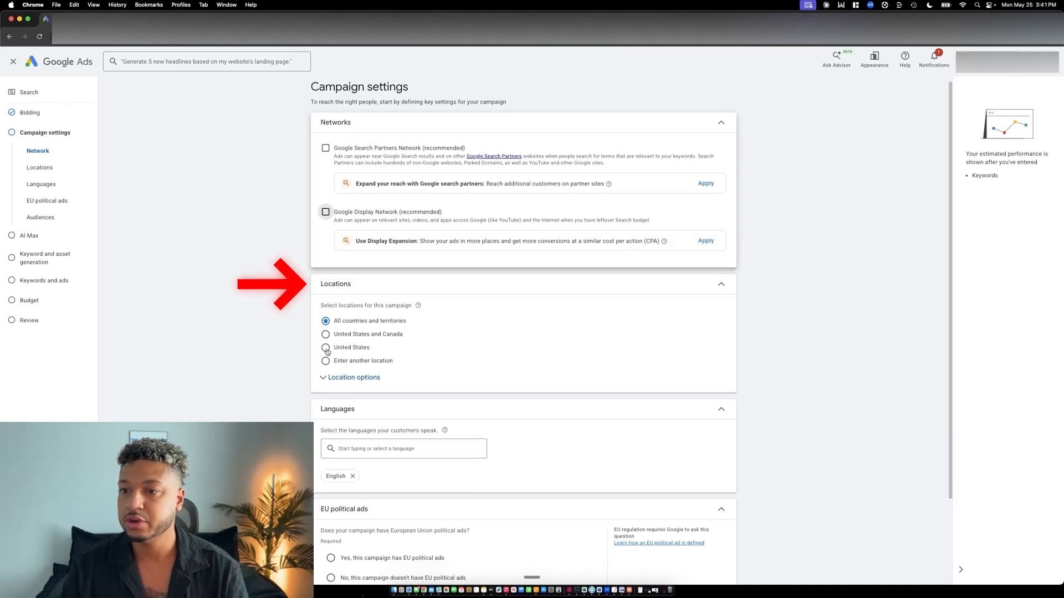
left_click(326, 348)
left_click(385, 380)
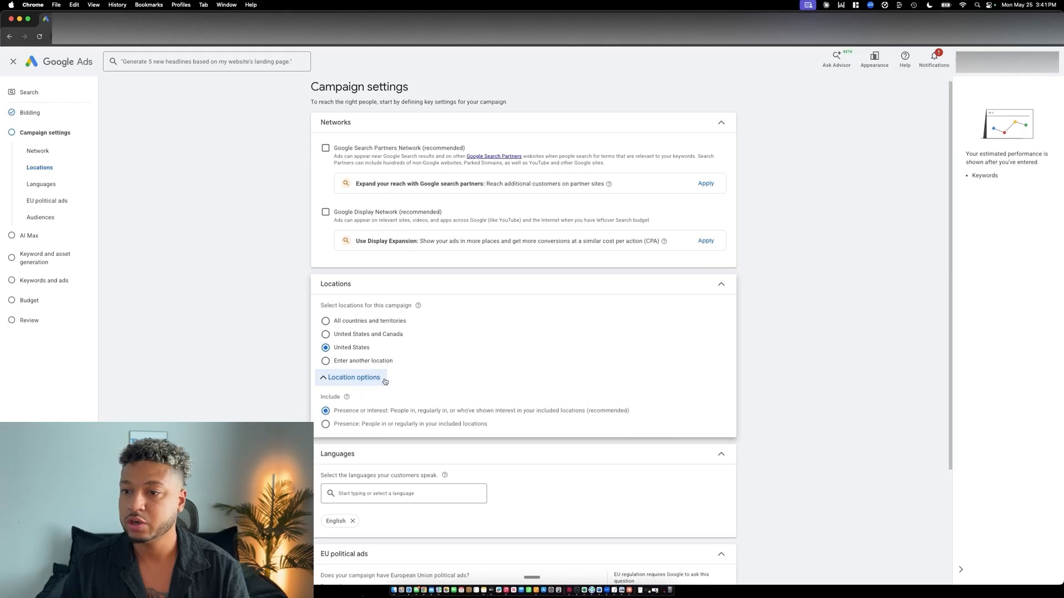
scroll(363, 406, "down", 2)
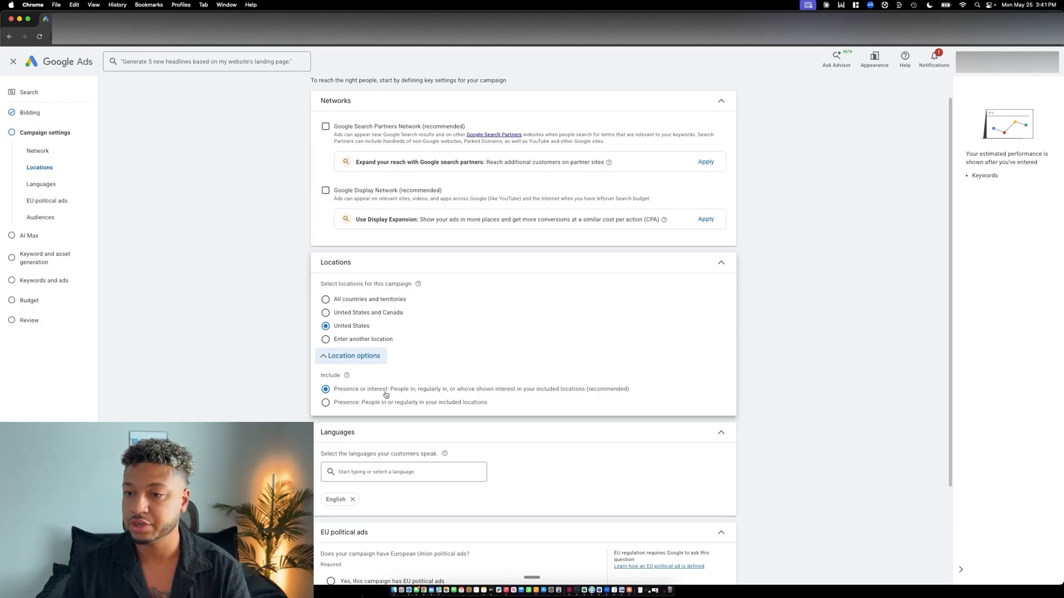
left_click(327, 404)
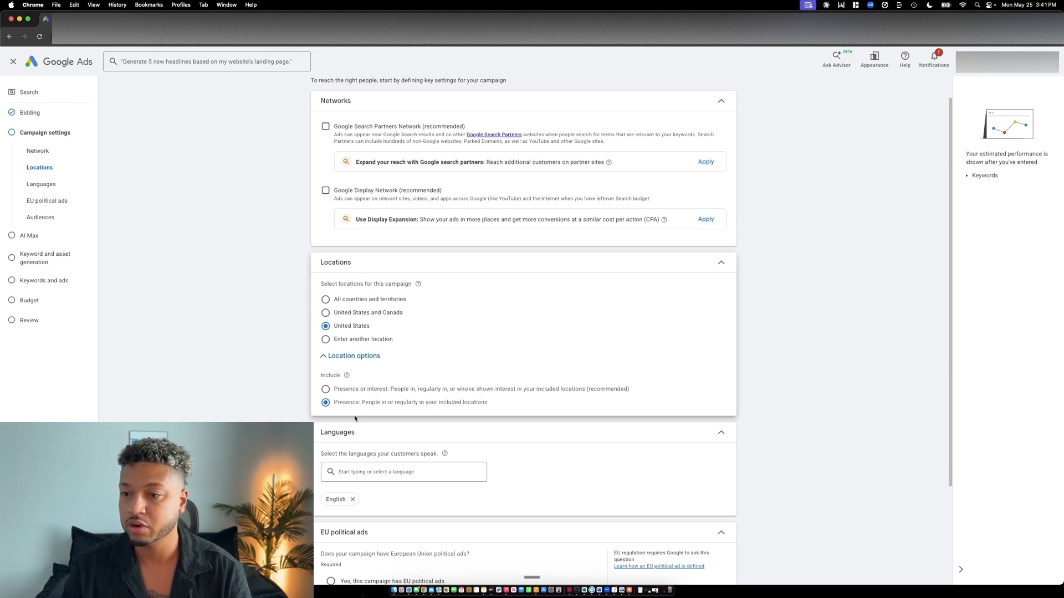
Declare that the campaign doesn't have EU political ads.
scroll(285, 366, "down", 3)
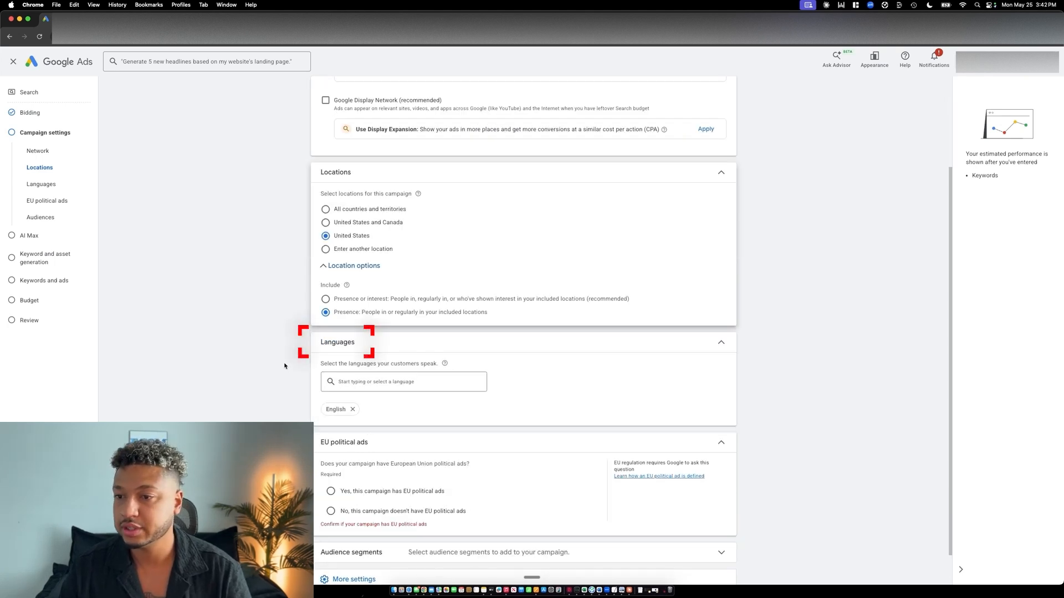
scroll(331, 416, "down", 1)
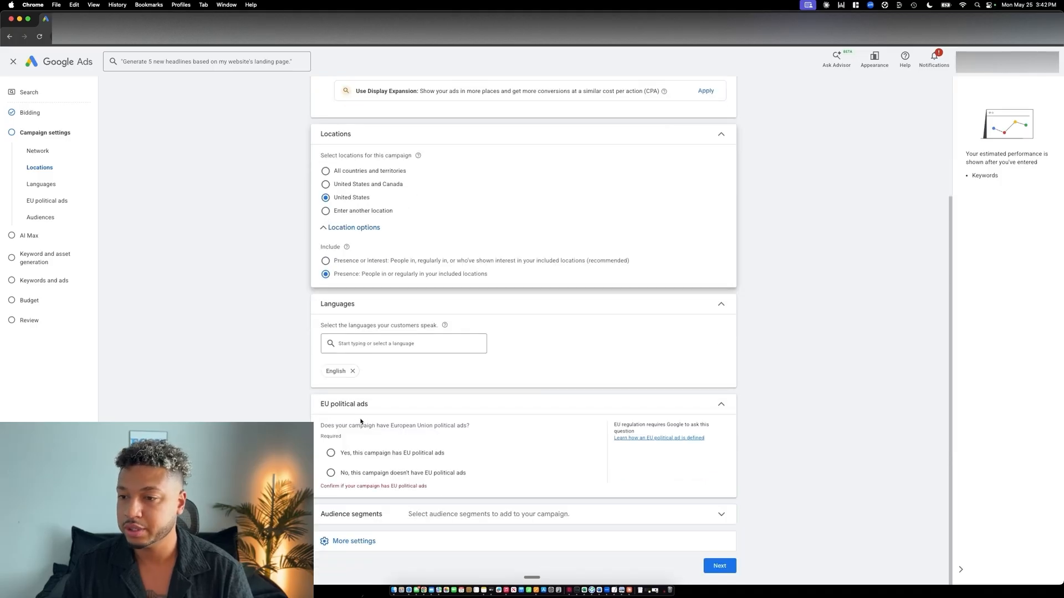
left_click(331, 472)
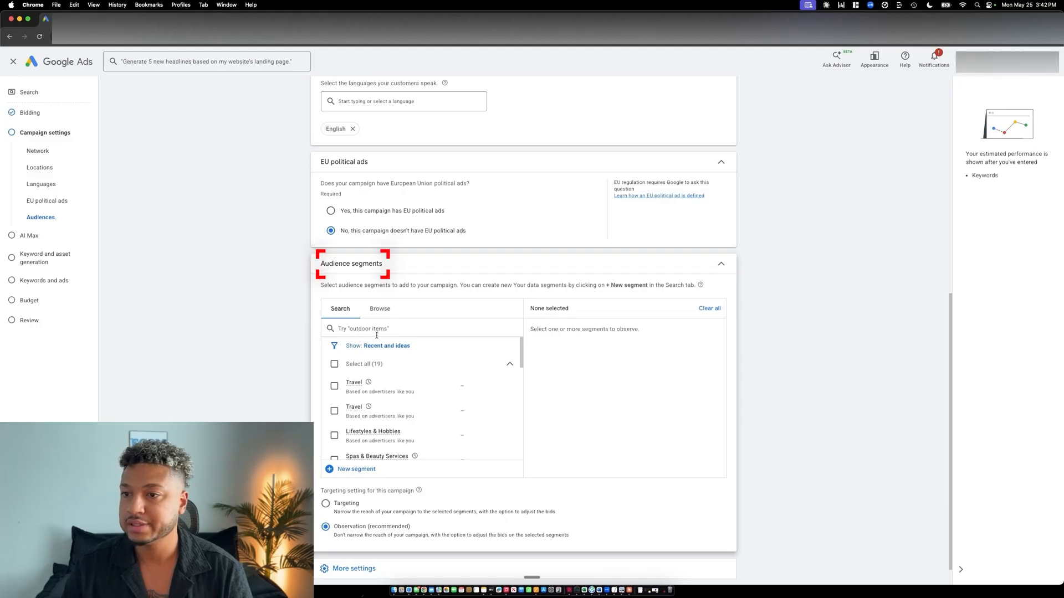
Expand the start and end dates and the ad schedule, keep their default values, and continue past the campaign settings.
left_click(376, 330)
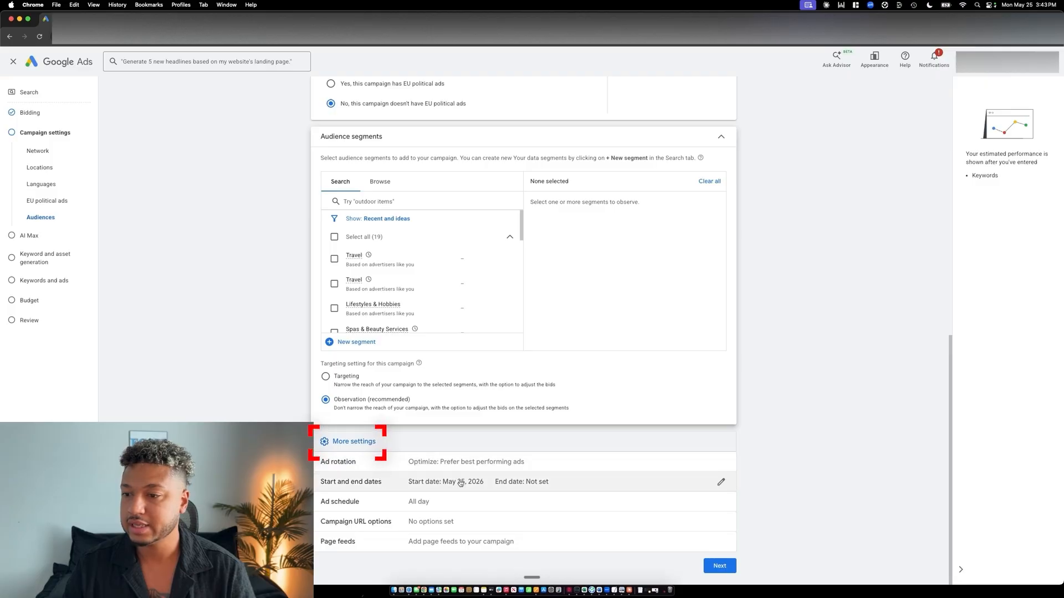
left_click(476, 484)
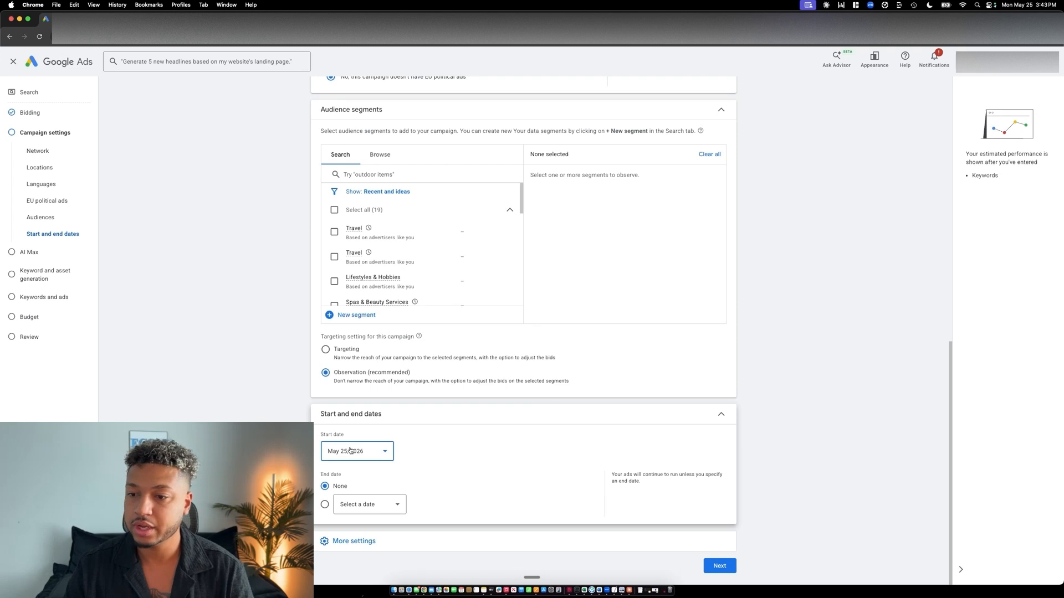
left_click(341, 537)
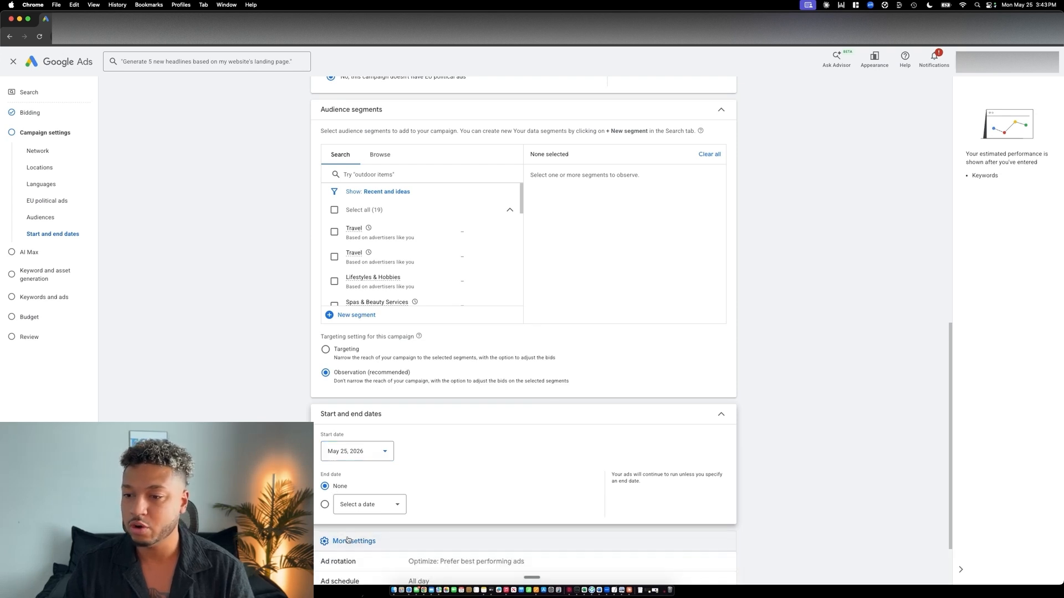
left_click(422, 501)
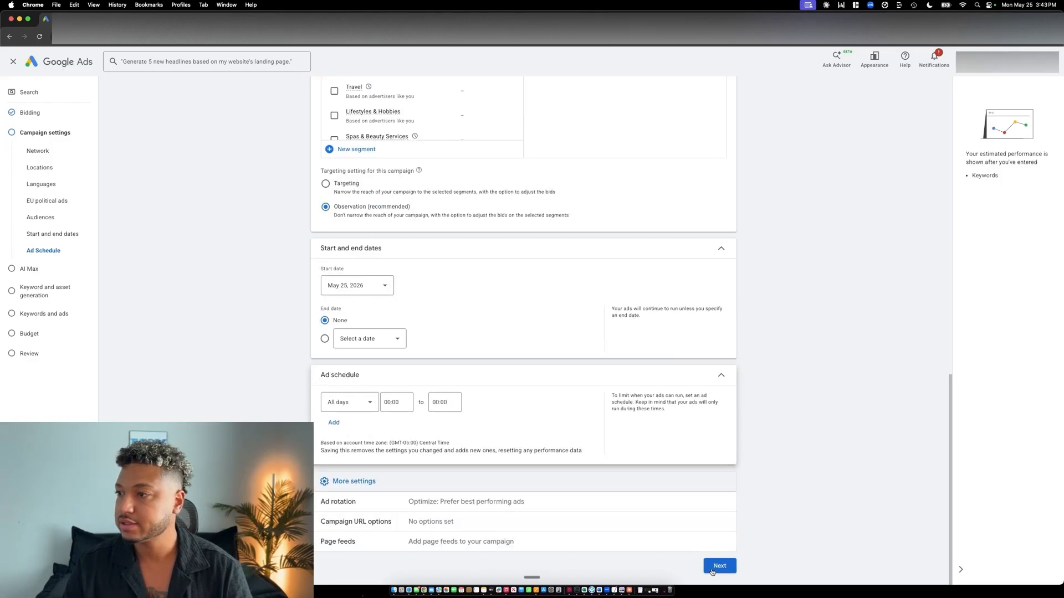
left_click(712, 568)
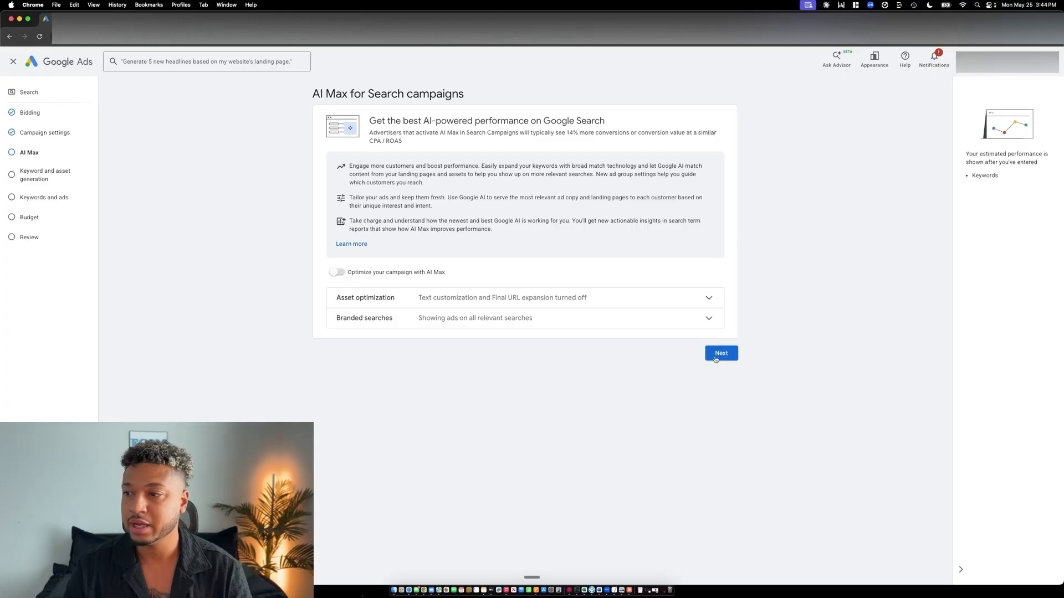
Leave AI Max turned off and skip the keyword and asset generation.
left_click(721, 355)
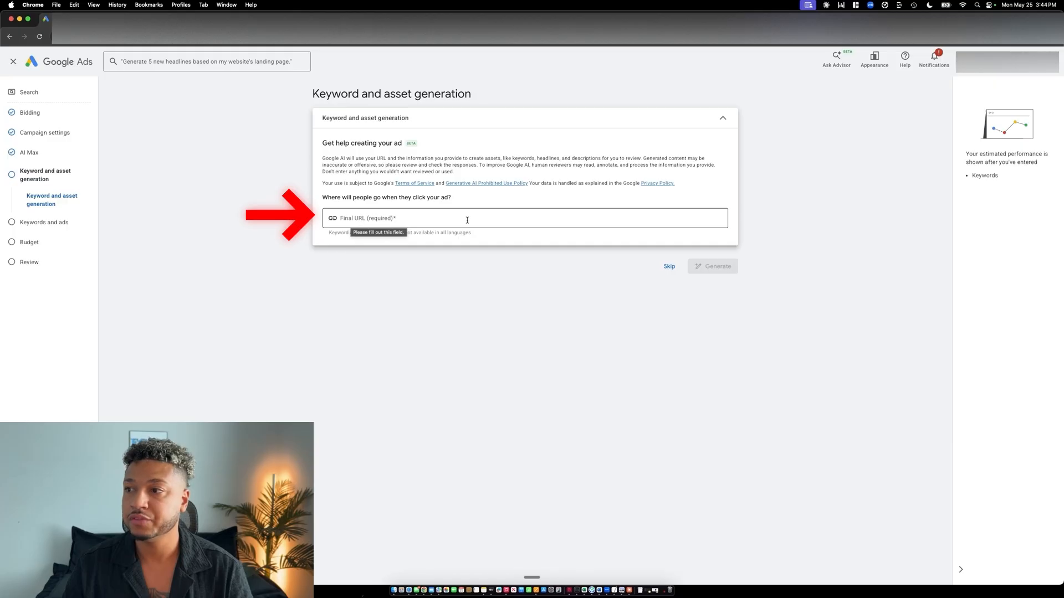
left_click(668, 266)
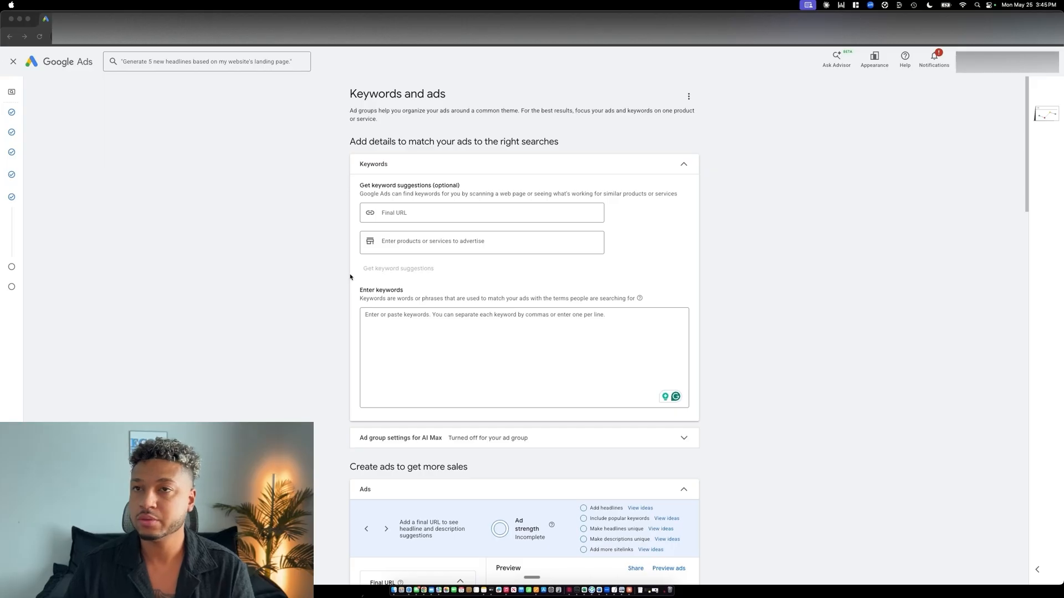
Open Keyword Planner and start discovering new keywords from seed keywords.
key("super+Tab")
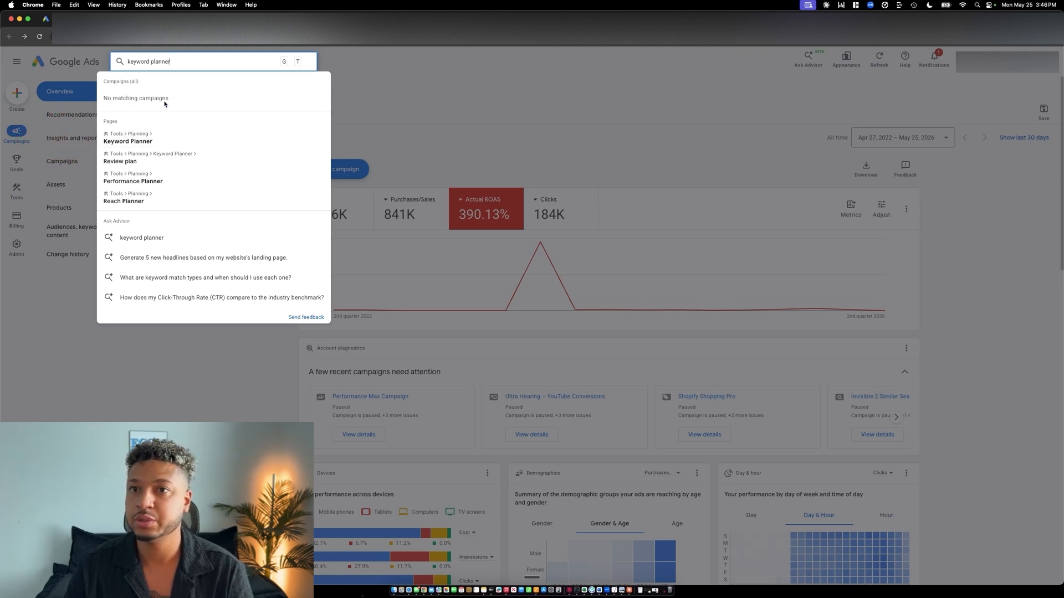
left_click(145, 145)
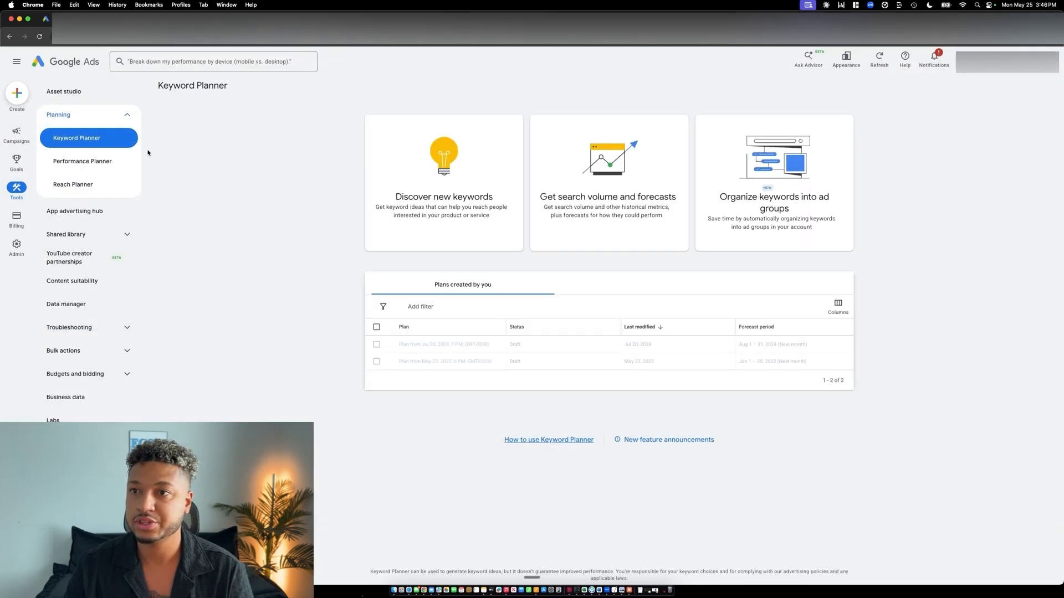
left_click(427, 183)
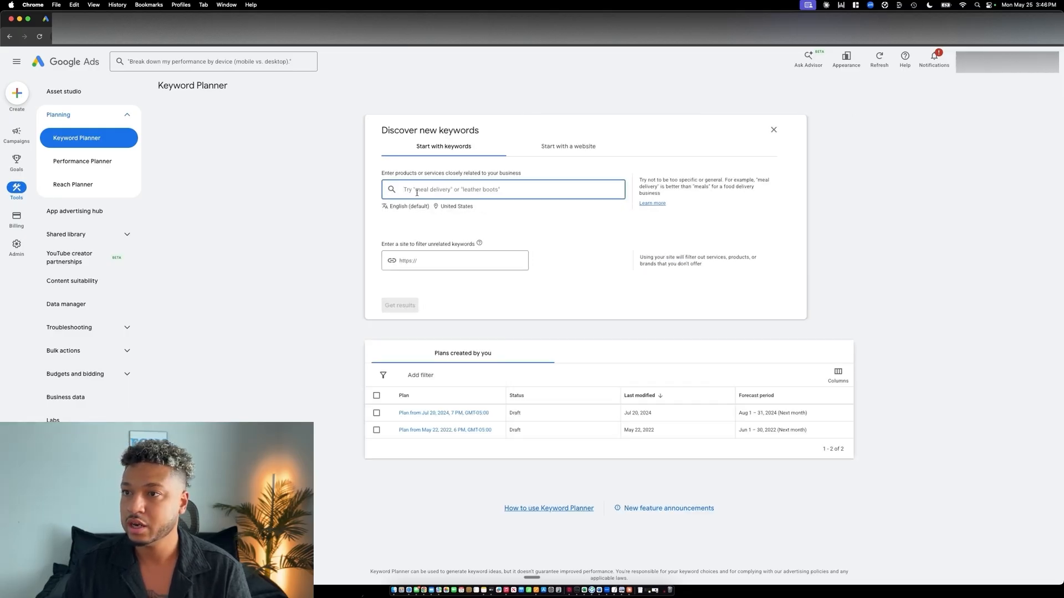
Get keyword ideas for the seed keywords "buy electric scooter" and "best electric scooter".
type("buy electric scooter")
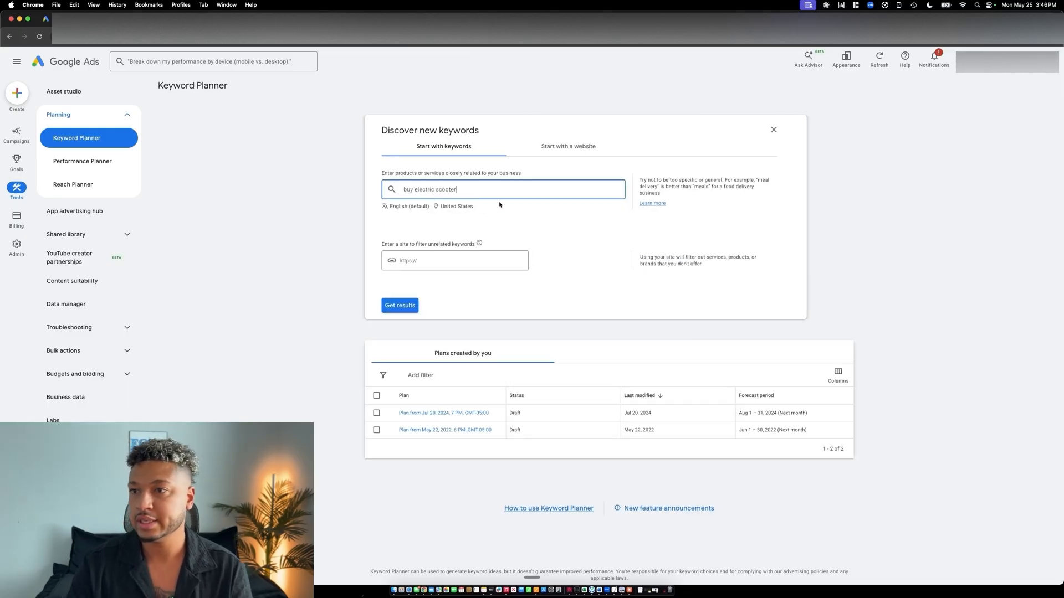
key("Return")
left_click(821, 260)
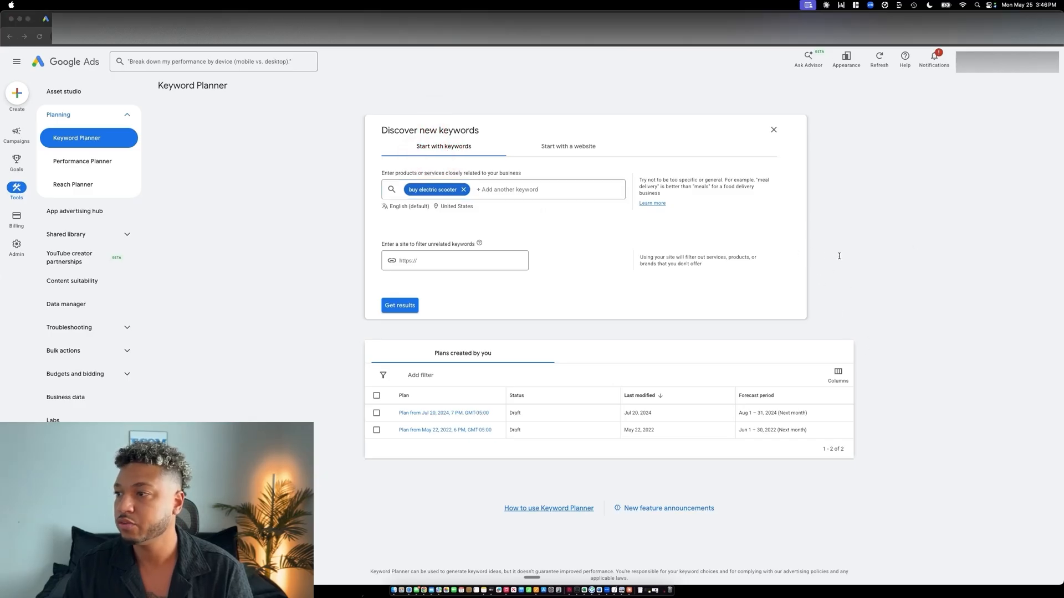
left_click(506, 191)
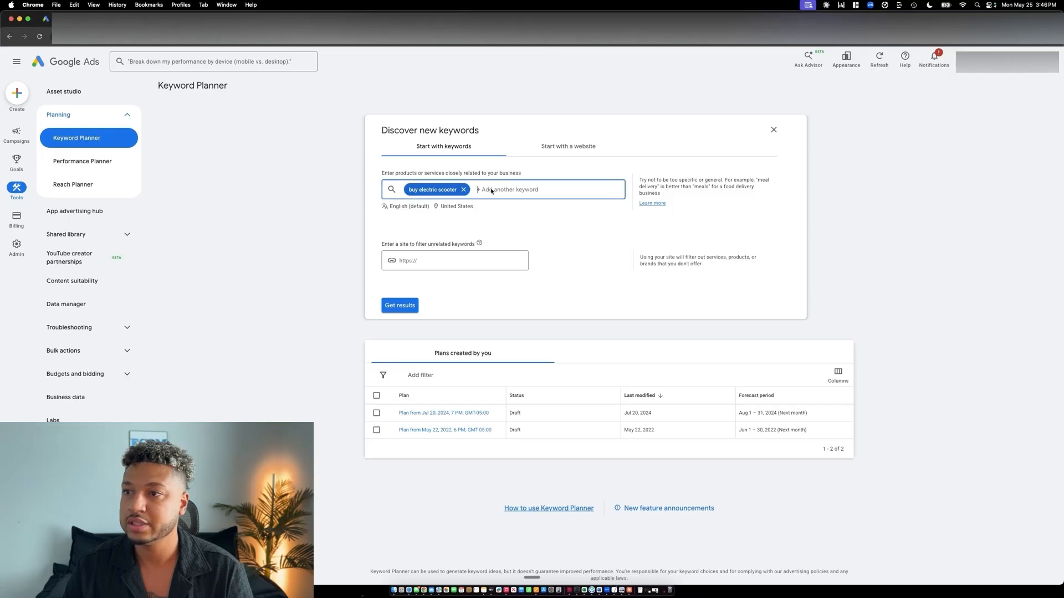
type("best electric scooter")
key("Return")
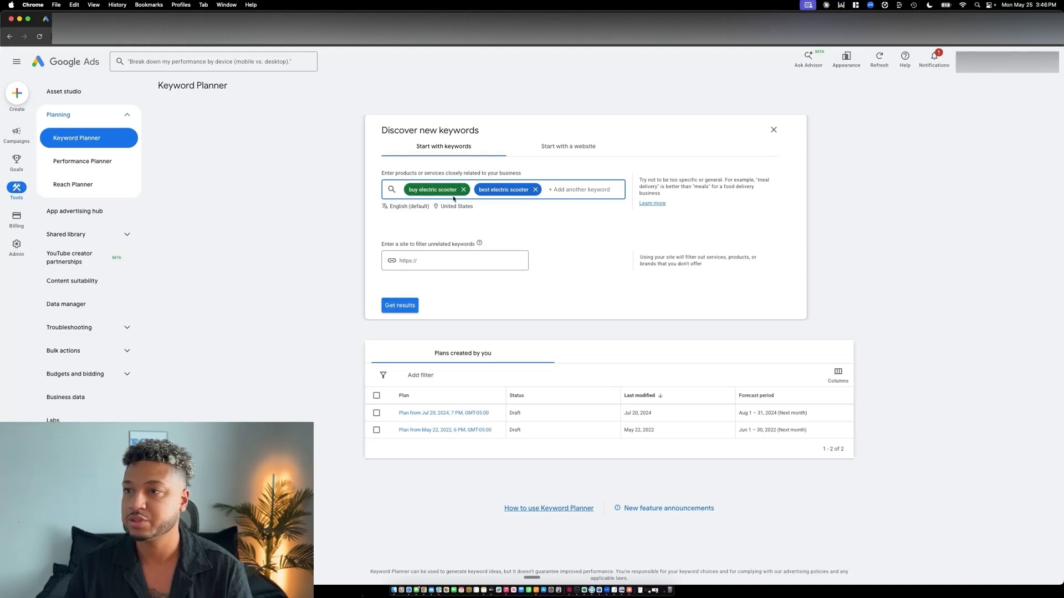
left_click(397, 306)
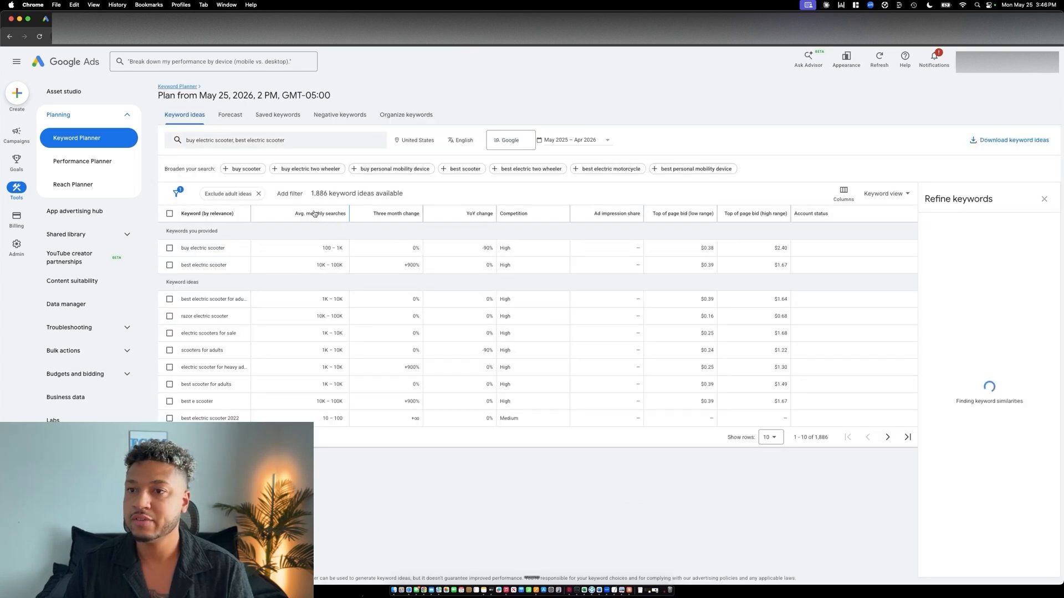
Sort the keyword ideas by average monthly searches, highest first, and check the three-month change column.
mouse_move(327, 209)
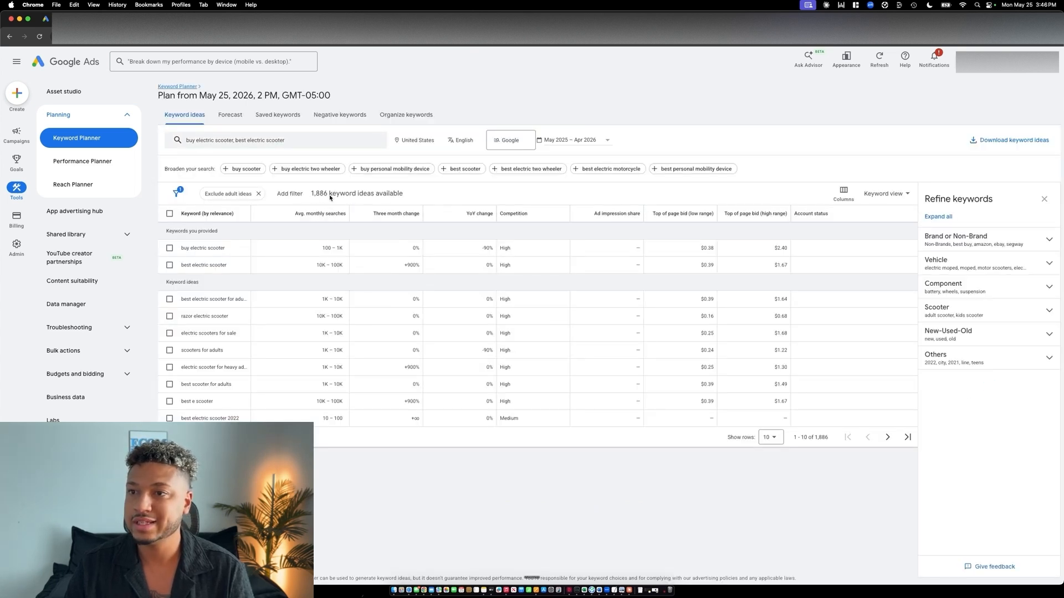
left_click(312, 215)
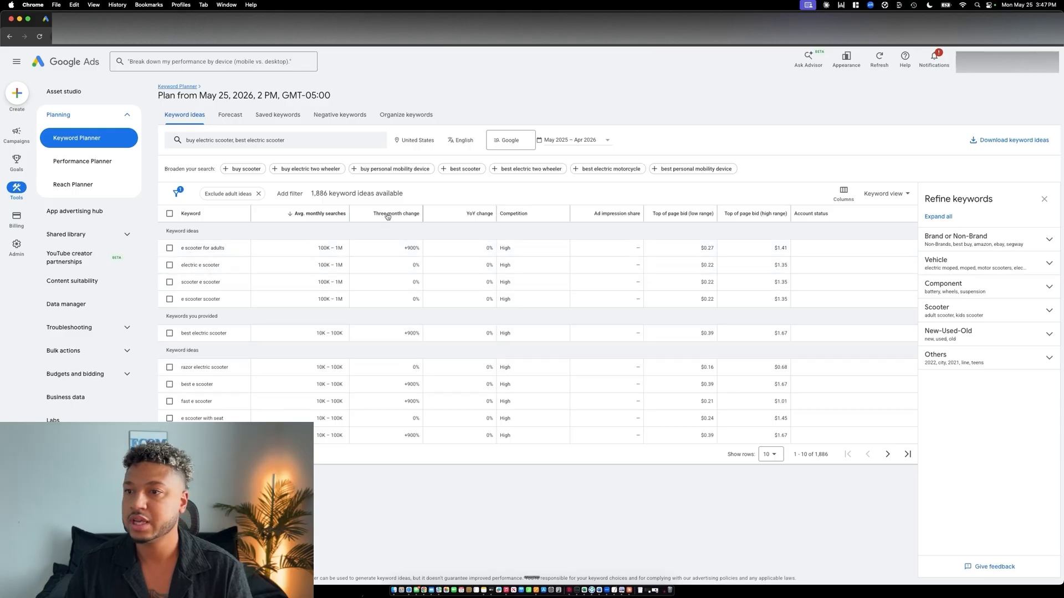
mouse_move(387, 216)
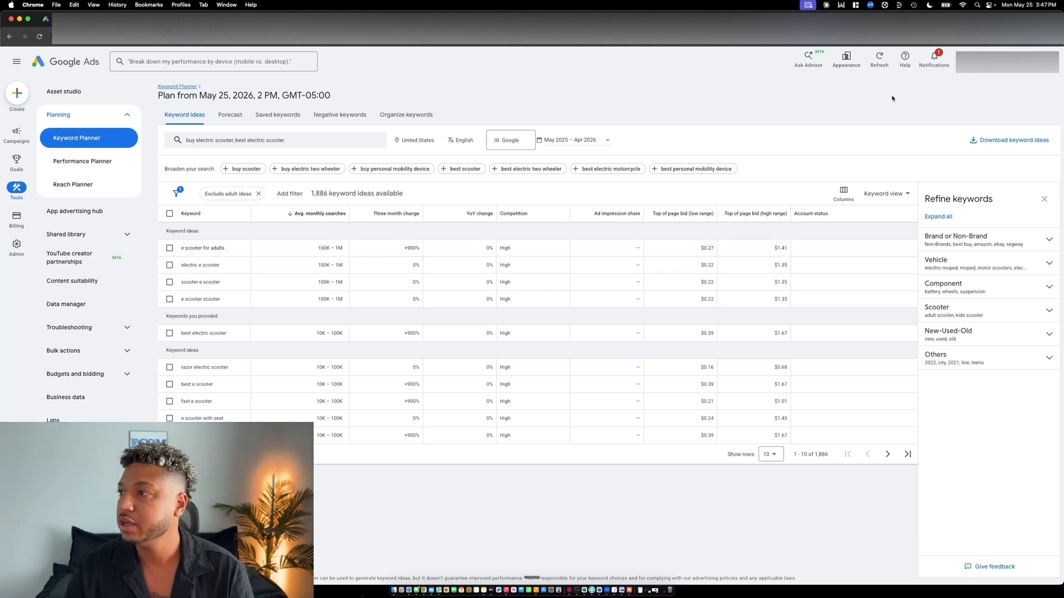
Review the top-of-page bid ranges of the keyword ideas and the sponsored Google results for "electric scooters".
key("super+Tab")
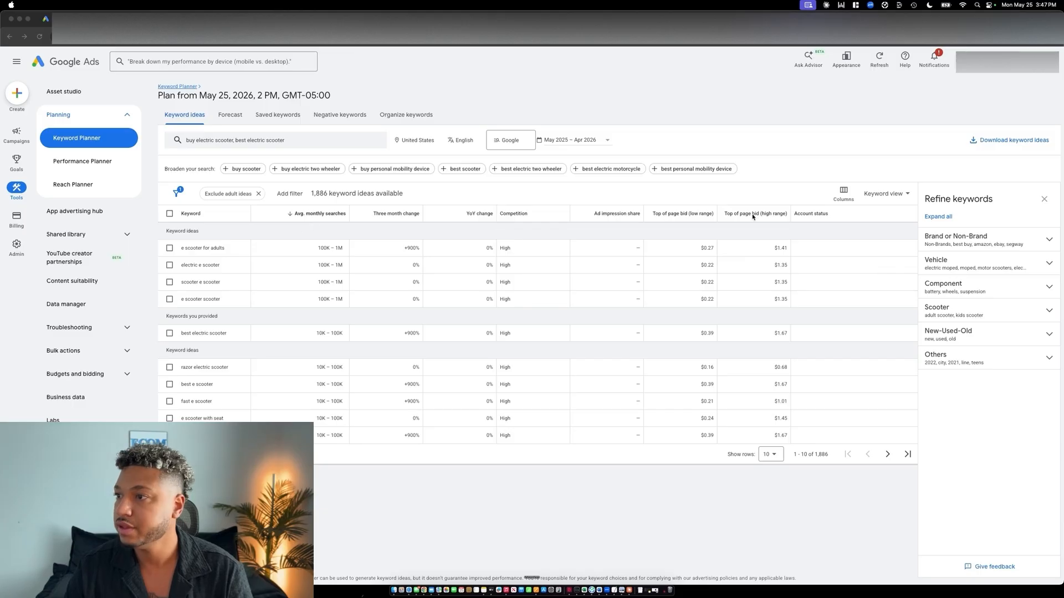
left_click(669, 196)
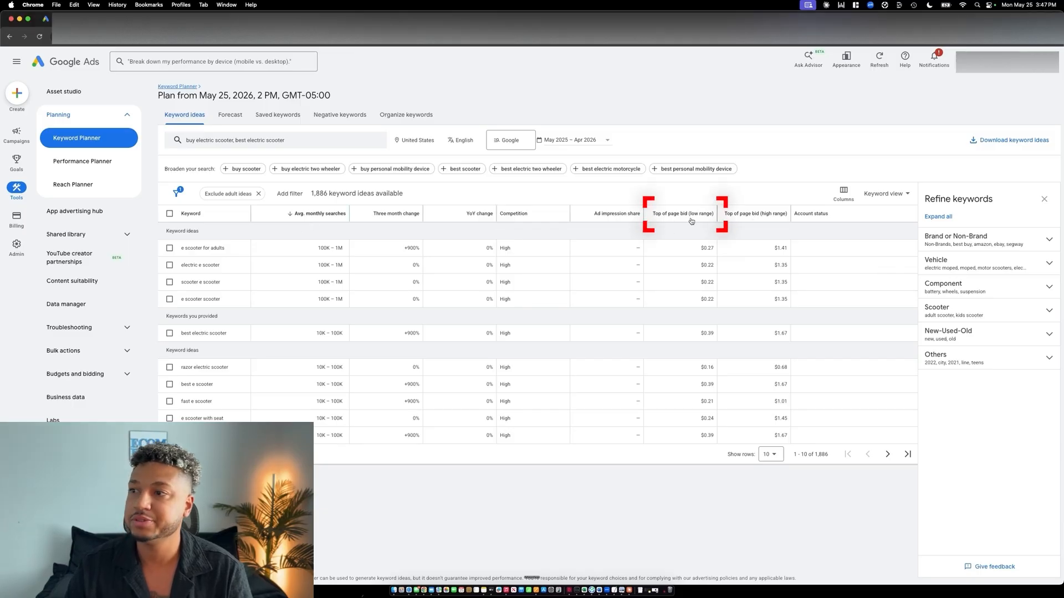
mouse_move(693, 215)
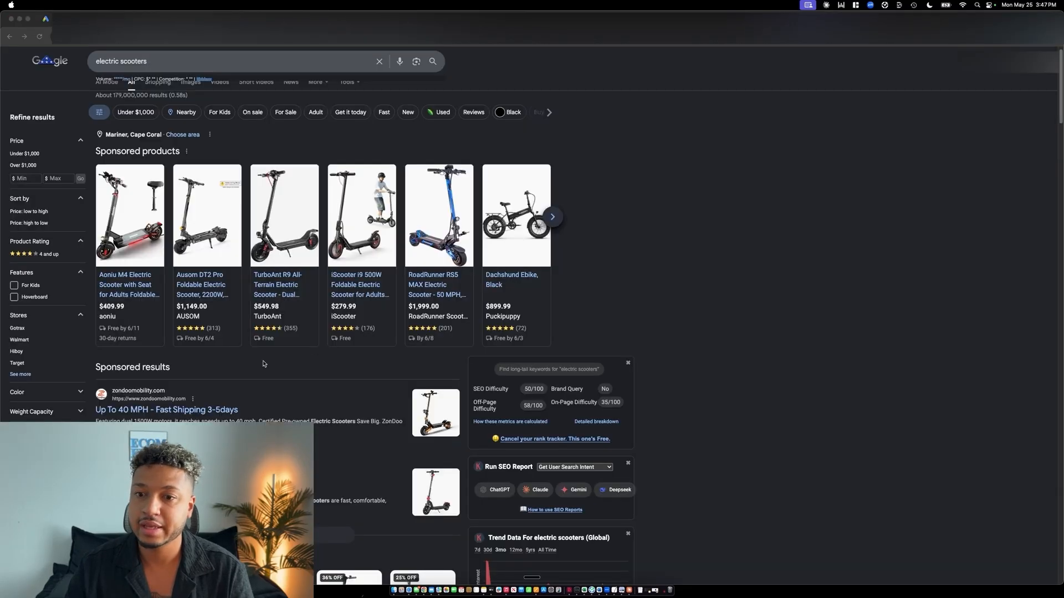
scroll(263, 364, "down", 1)
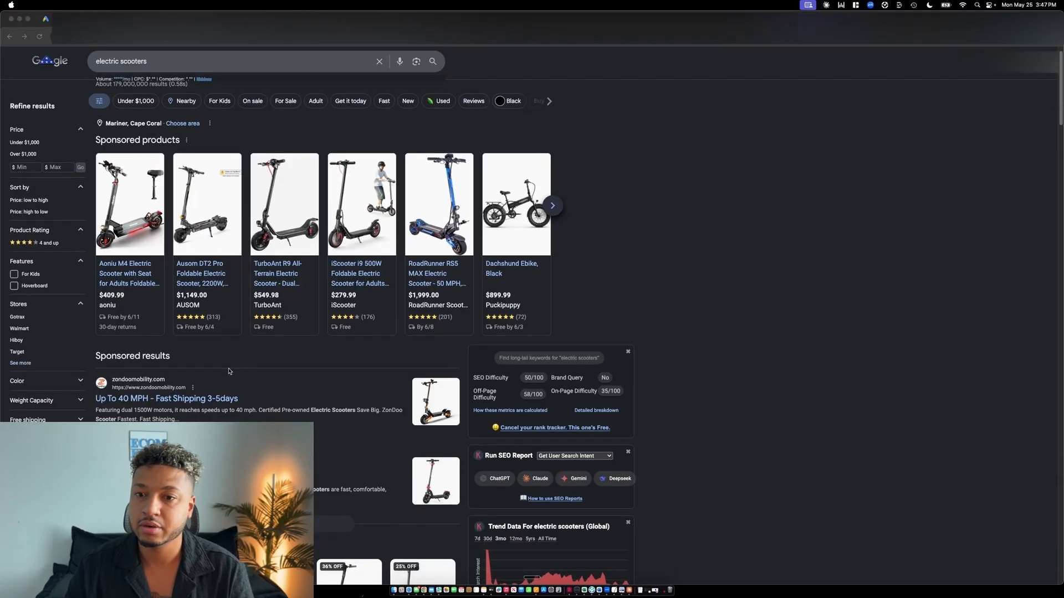
left_click(241, 368)
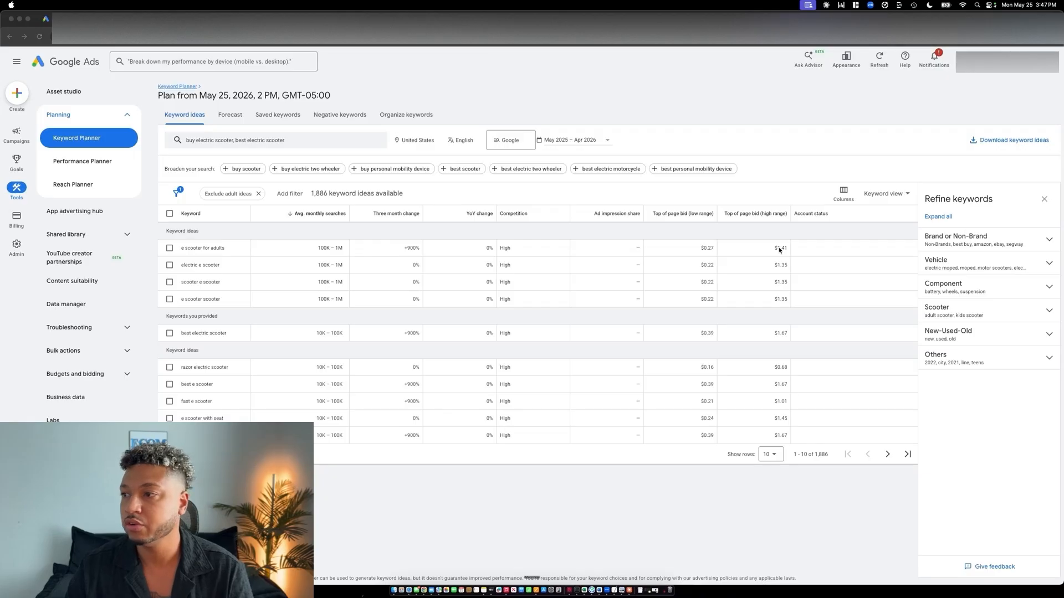
Enter "e scooter for adults", "electric e scooter" and "scooter e scooter" as exact and phrase match keywords in the campaign, removing the broad match entry.
left_click(426, 253)
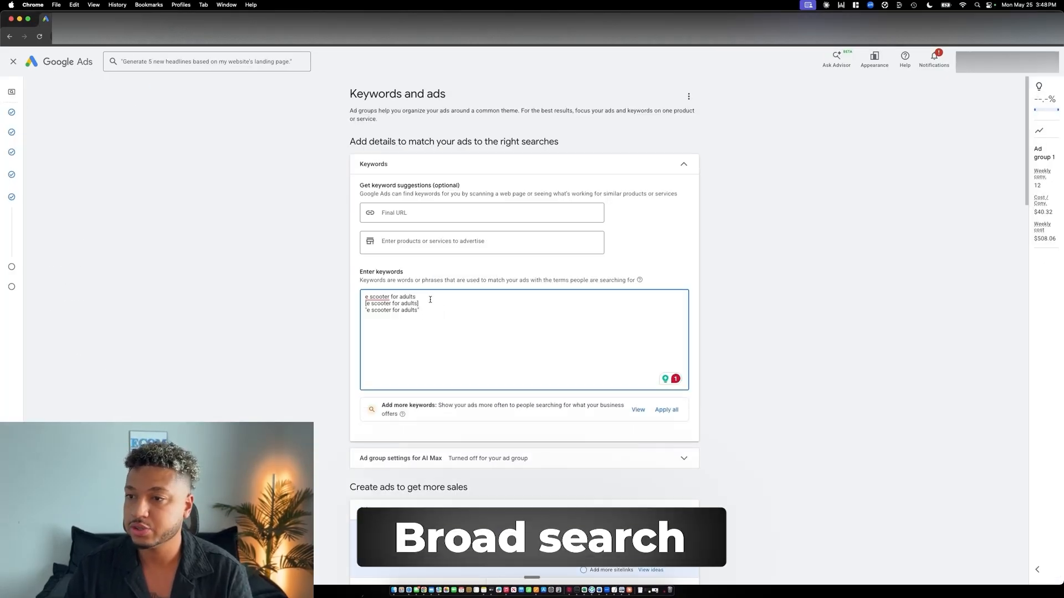
left_click_drag(435, 295, 360, 297)
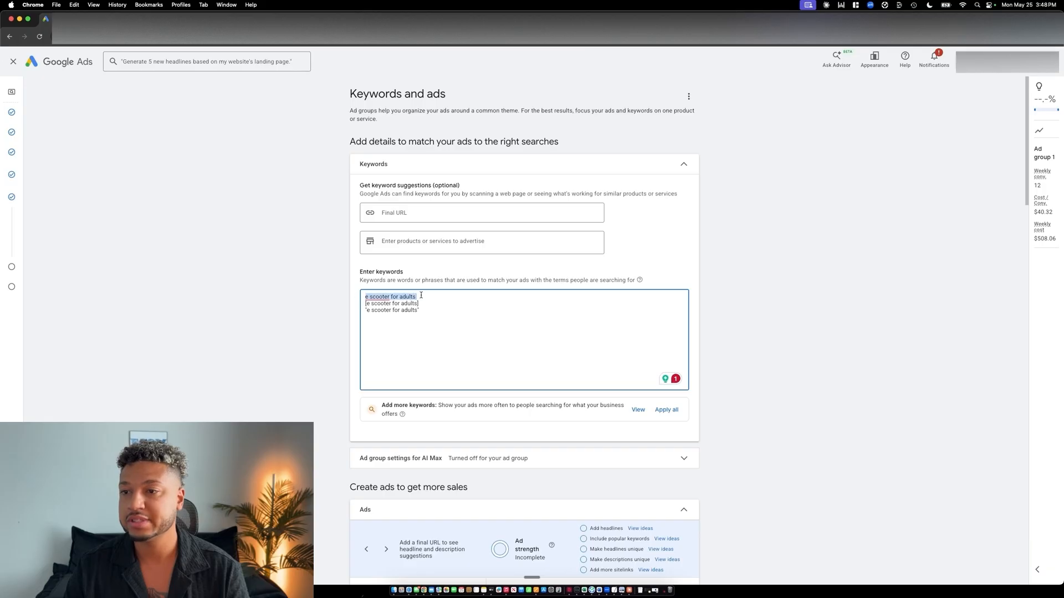
key("BackSpace")
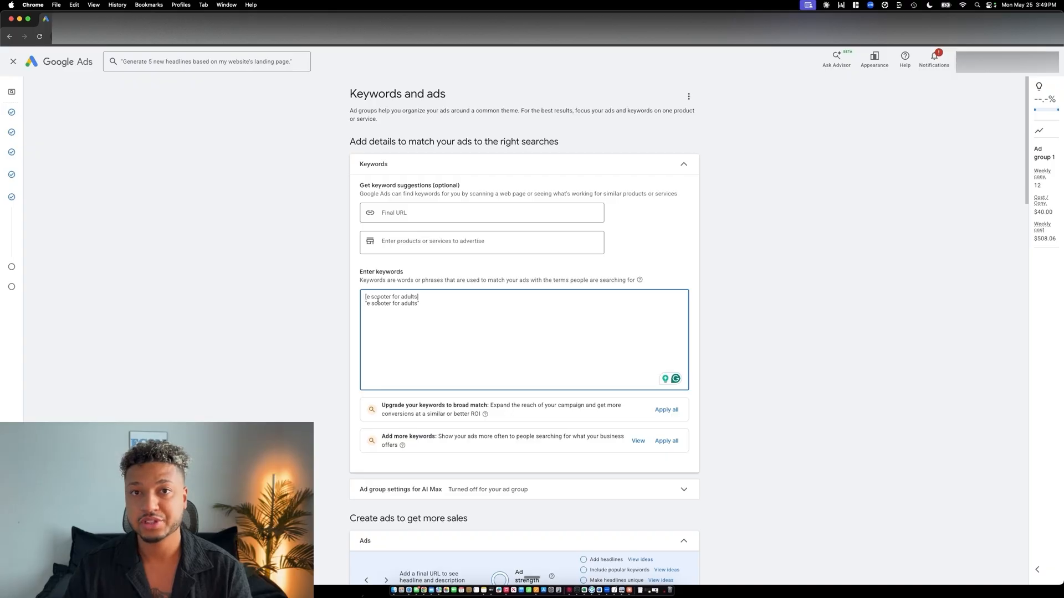
type("[electric e scooter] \"electric e scooter\" [scooter e scooter] \"scooter e scooter\"")
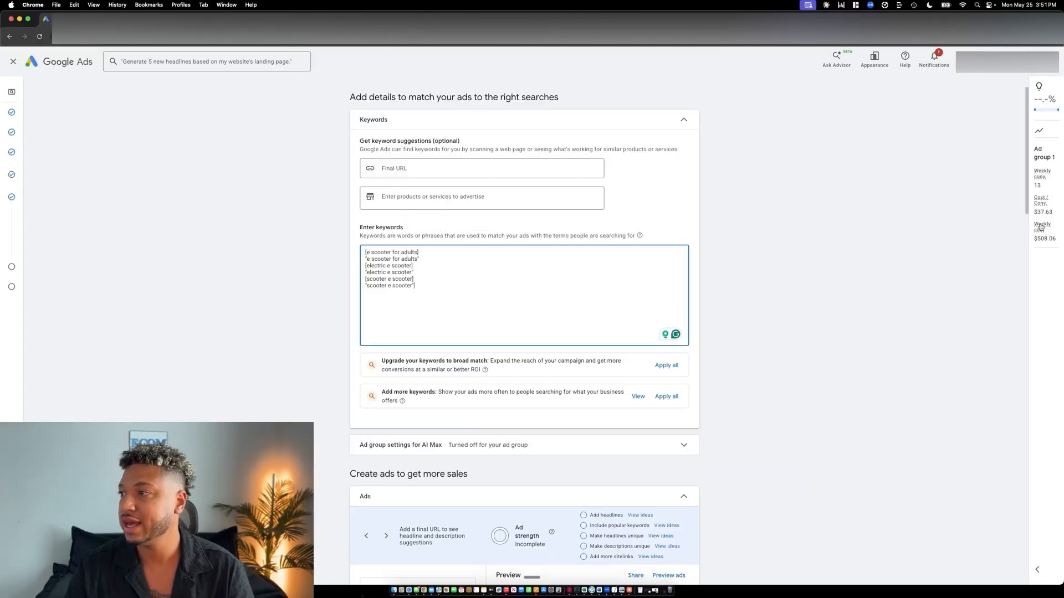
mouse_move(1041, 228)
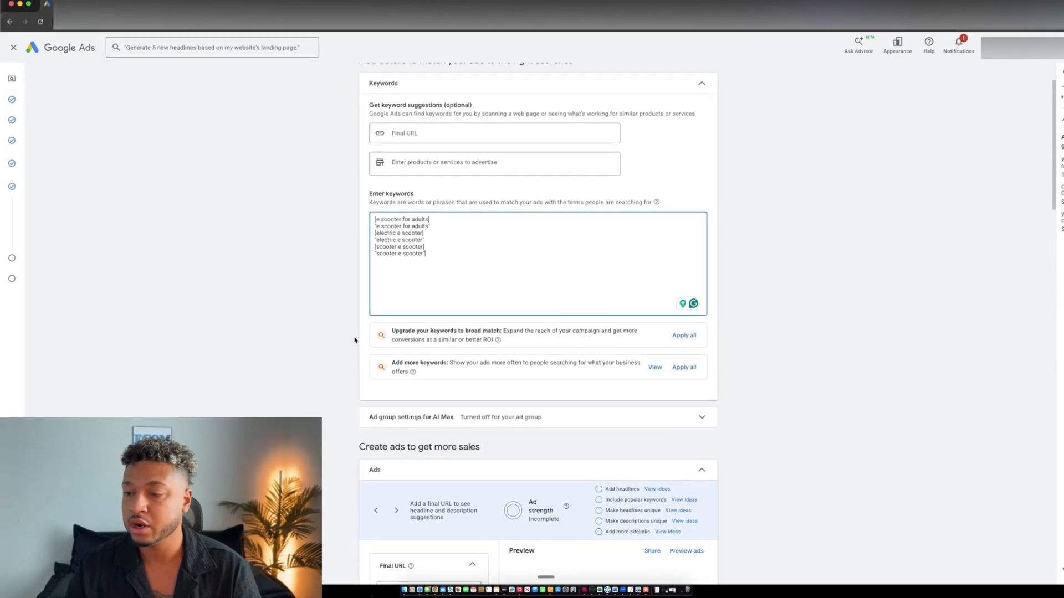
Compare the blank ad form and preview with the headline and description of the zondoomobility.com sponsored result on Google.
scroll(330, 313, "down", 4)
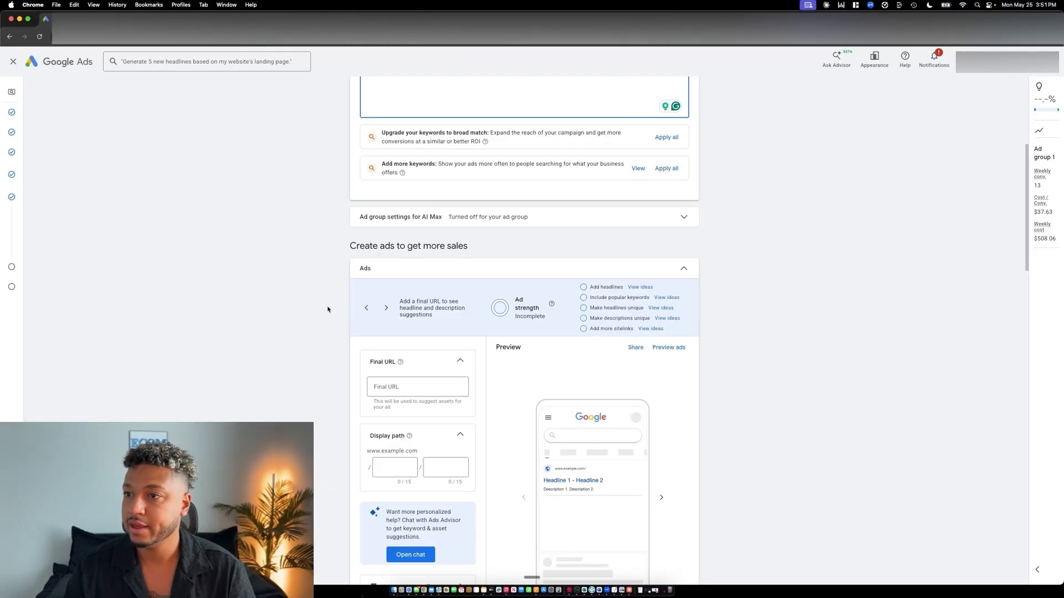
scroll(332, 281, "down", 3)
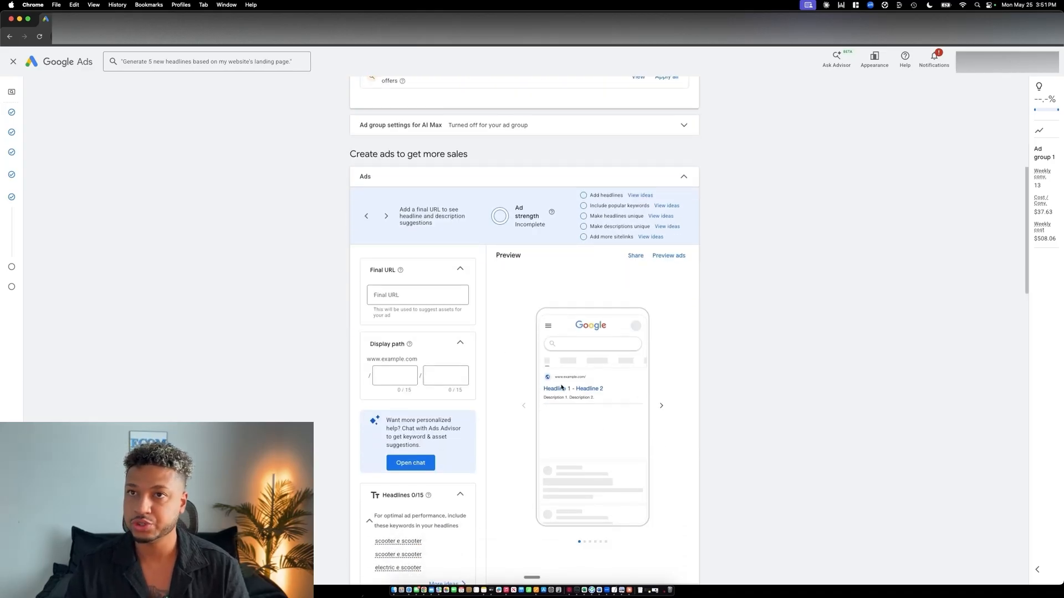
left_click(160, 16)
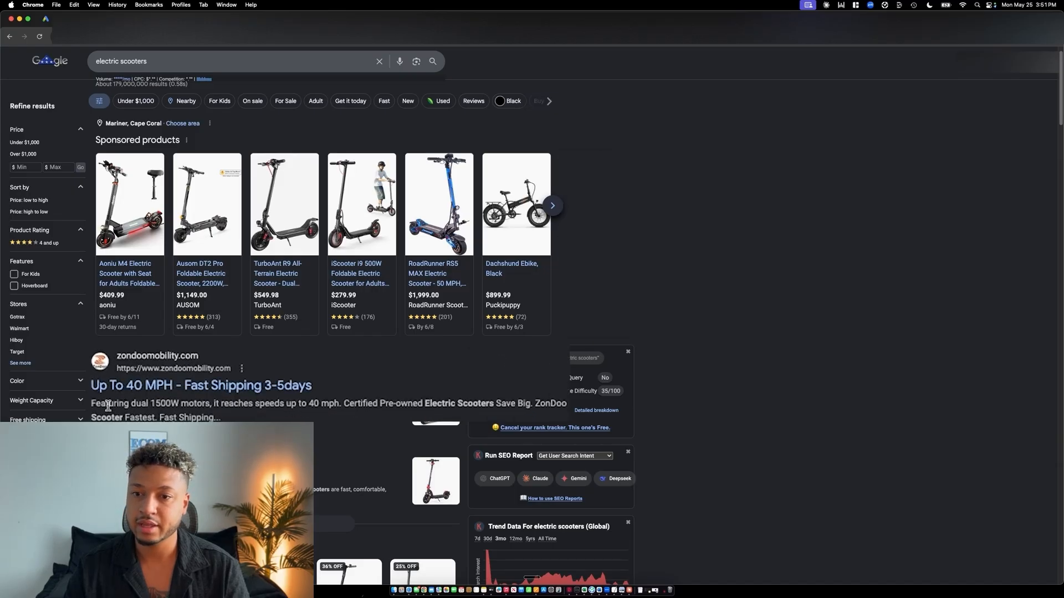
left_click_drag(97, 404, 198, 405)
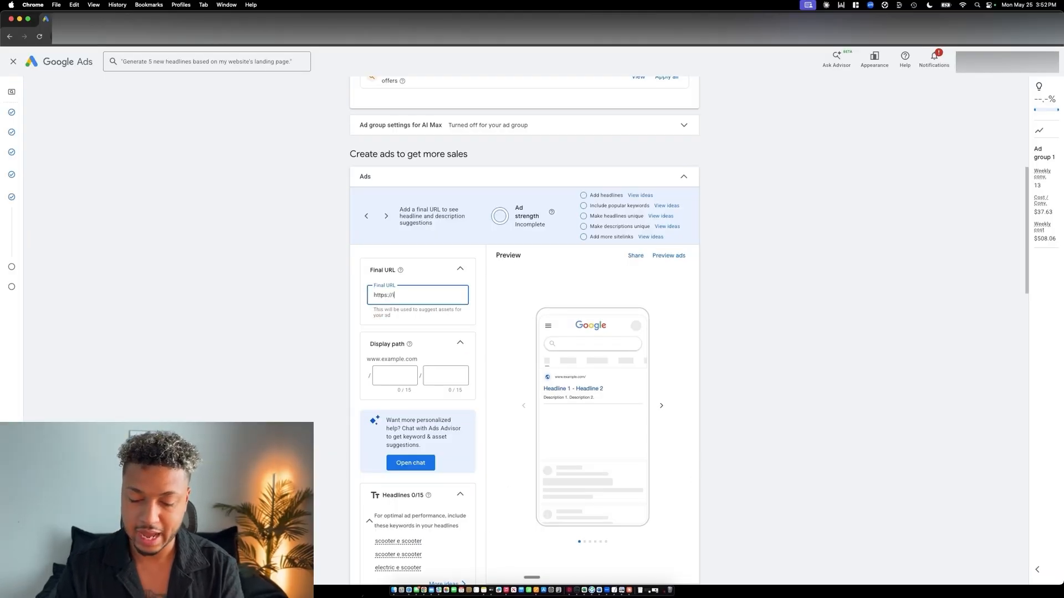
type("ter.com")
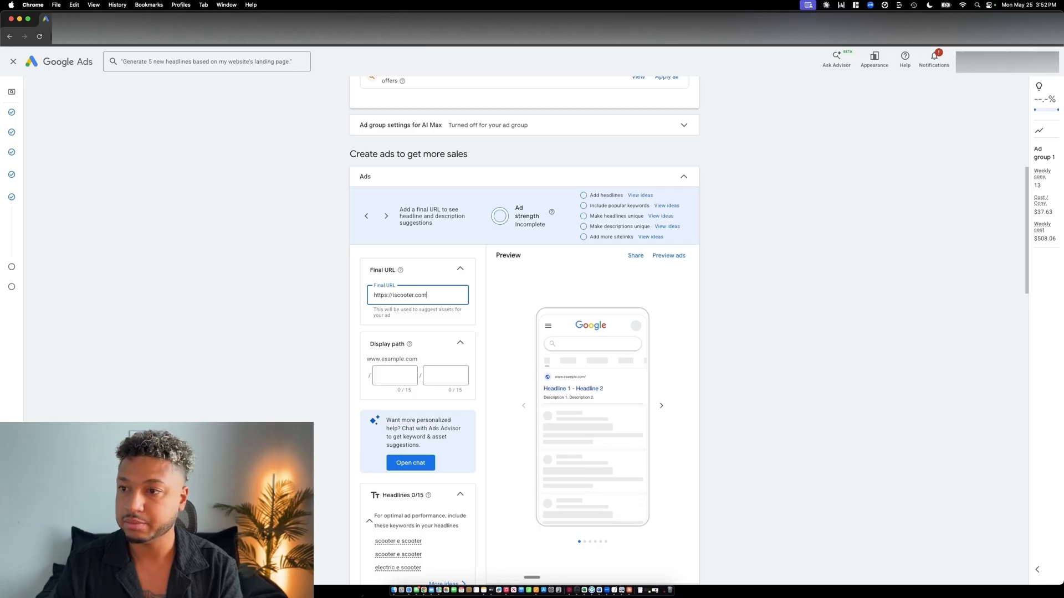
left_click(391, 373)
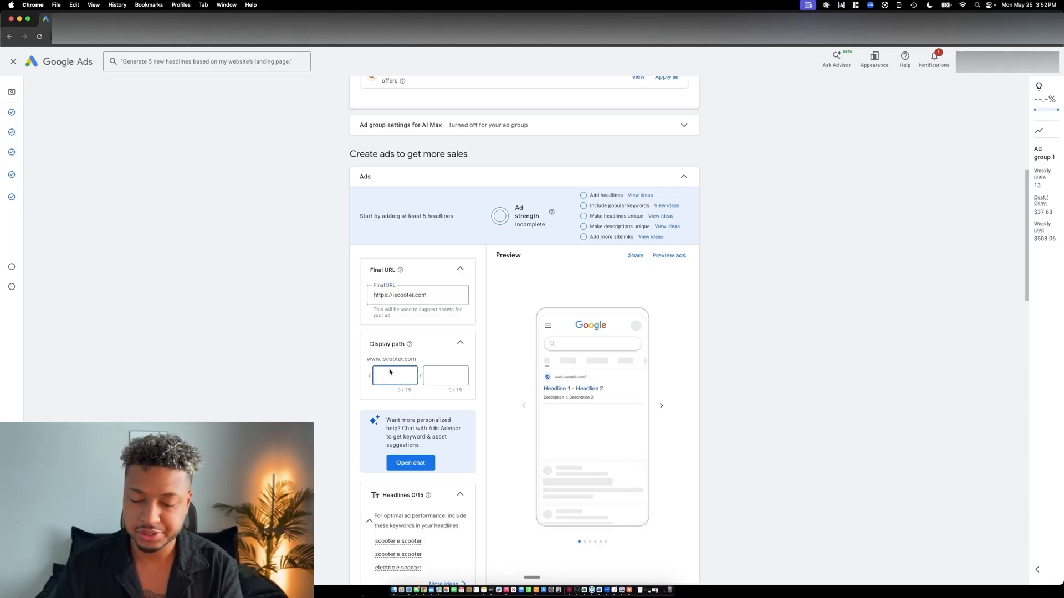
type("electric")
key("Tab")
type("scooter")
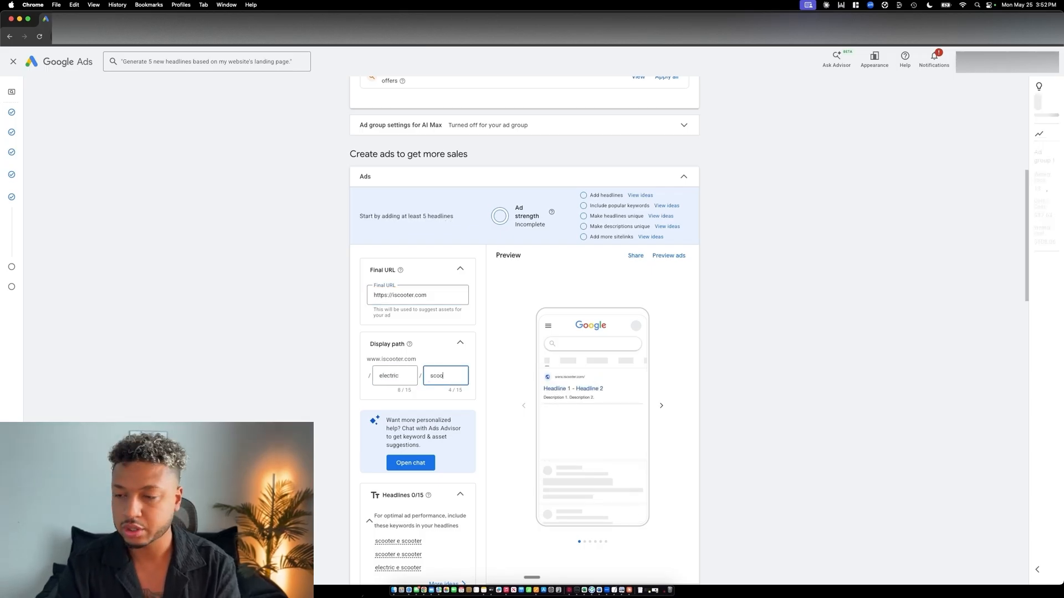
Switch to Claude and request 5 headlines of max 30 characters and 2 descriptions of max 90 for an iScooter-style commuter electric scooter around $400.
scroll(387, 395, "down", 4)
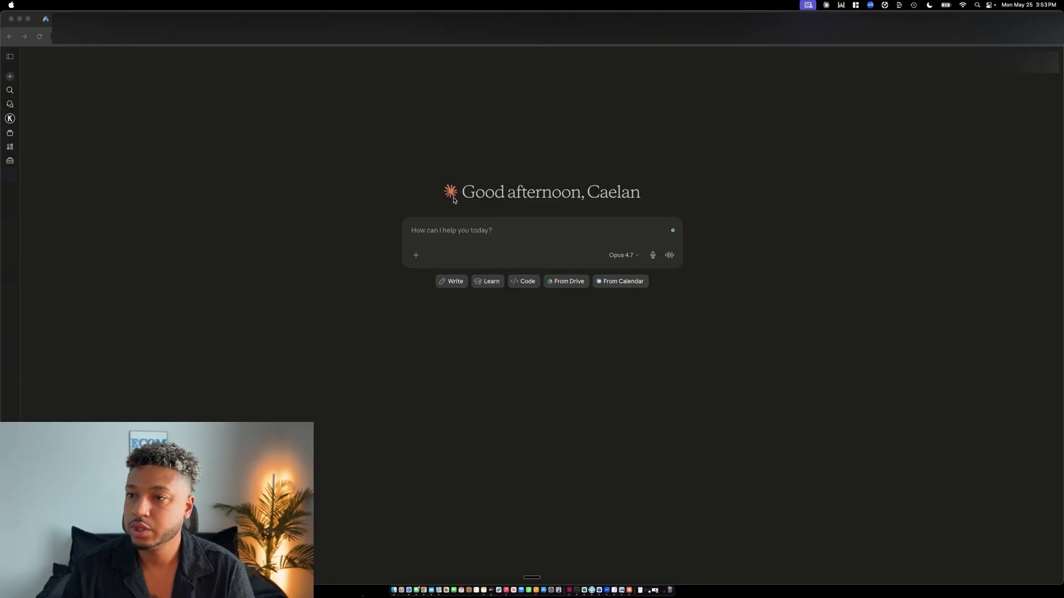
left_click(440, 235)
type("Write Google Ads creative for an electric scooter e-commerce store. Reference brand: iScooter. Product: commuter electric scooter around $400. Features: 25+ mph top speed, 25–40 mile range, foldable, US-based shipping. Audience: city commuters who want a faster, cheaper alternative to driving or transit. Give me: 5 headlines, MAX 30 characters each. 2 descriptions, MAX 90 characters each. Headline angles: 1) Exact product match (include \"Electric Scooter\"), 2) USP (range/foldability), 3) Risk reversal (warranty or guarantee), 4) Shipping/offer, 5) CTA. Descriptions: benefit-led with guarantee included. Plain English, no fluff")
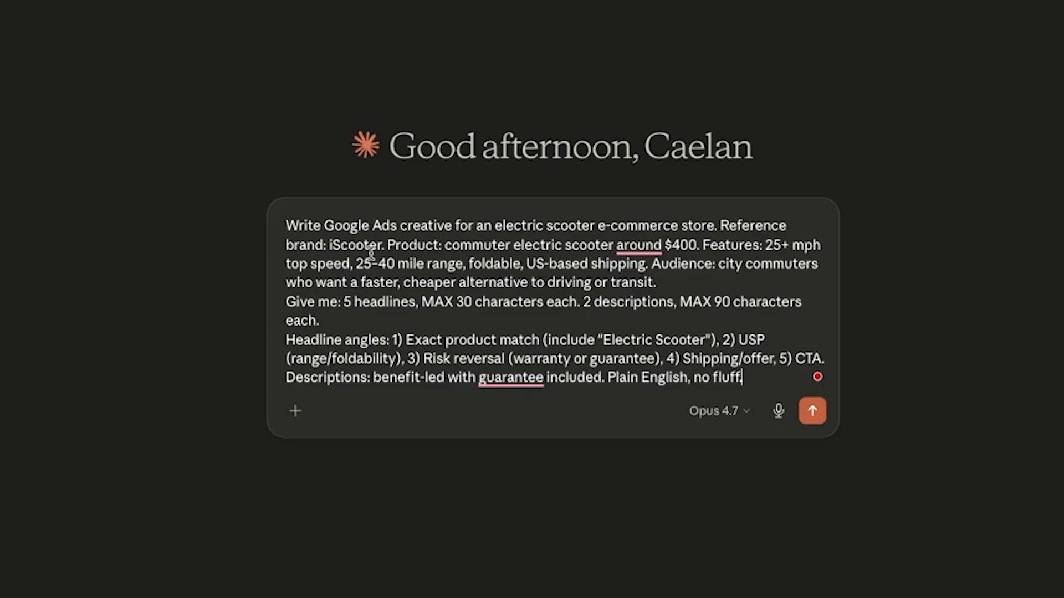
key("Return")
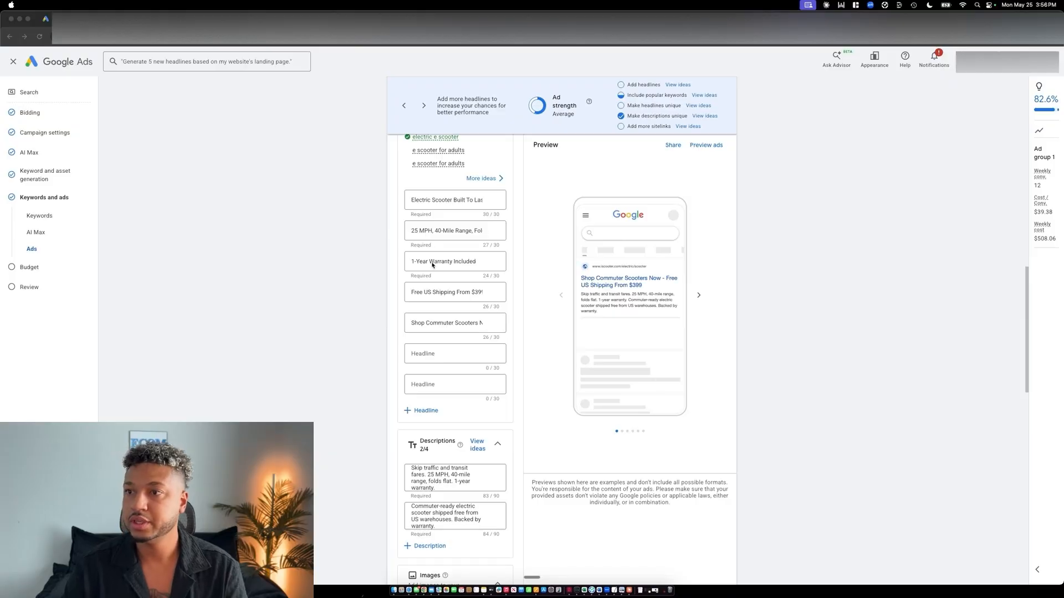
Pin the headline "Electric Scooter Built To Last" to position 1 and check it across the ad preview formats.
scroll(432, 265, "up", 1)
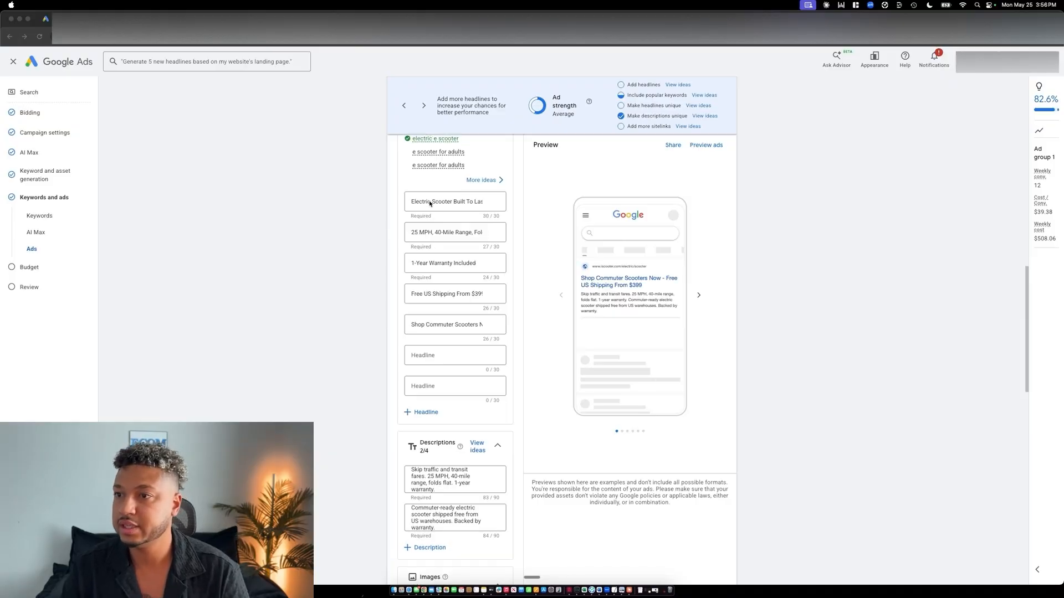
scroll(444, 260, "down", 3)
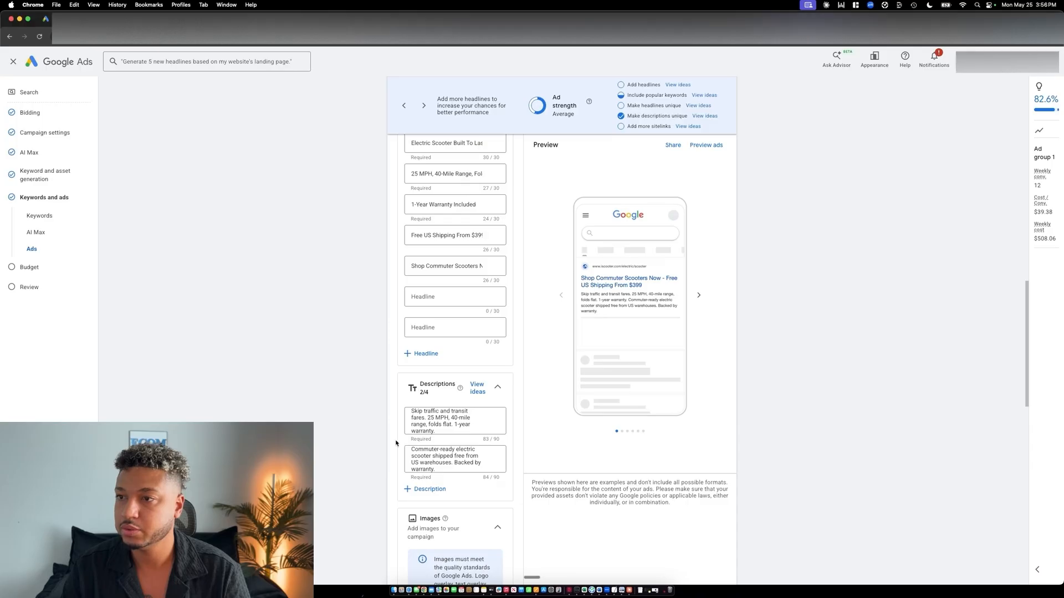
scroll(399, 442, "up", 3)
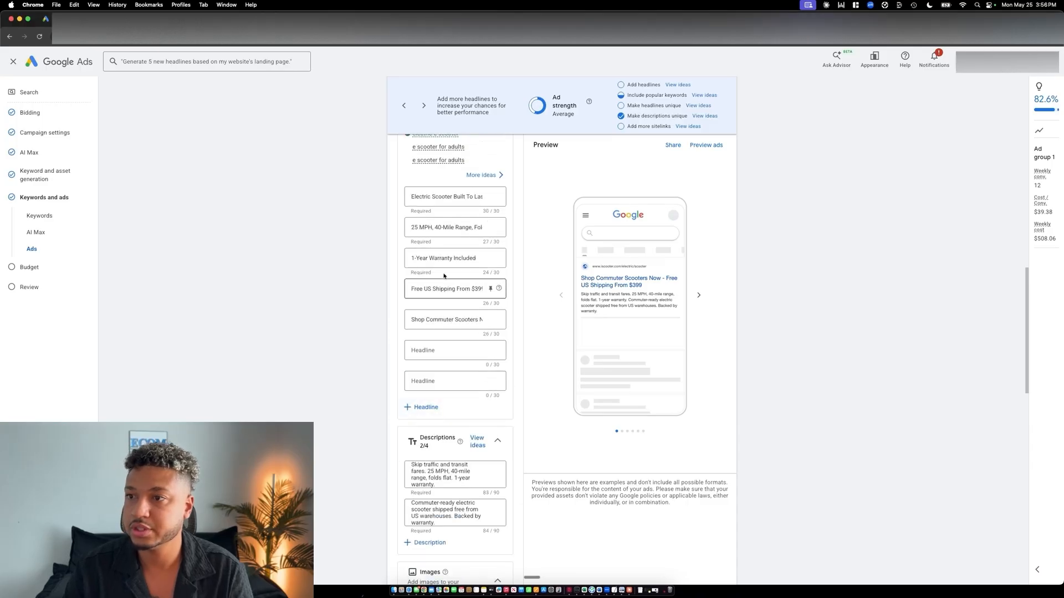
left_click(490, 196)
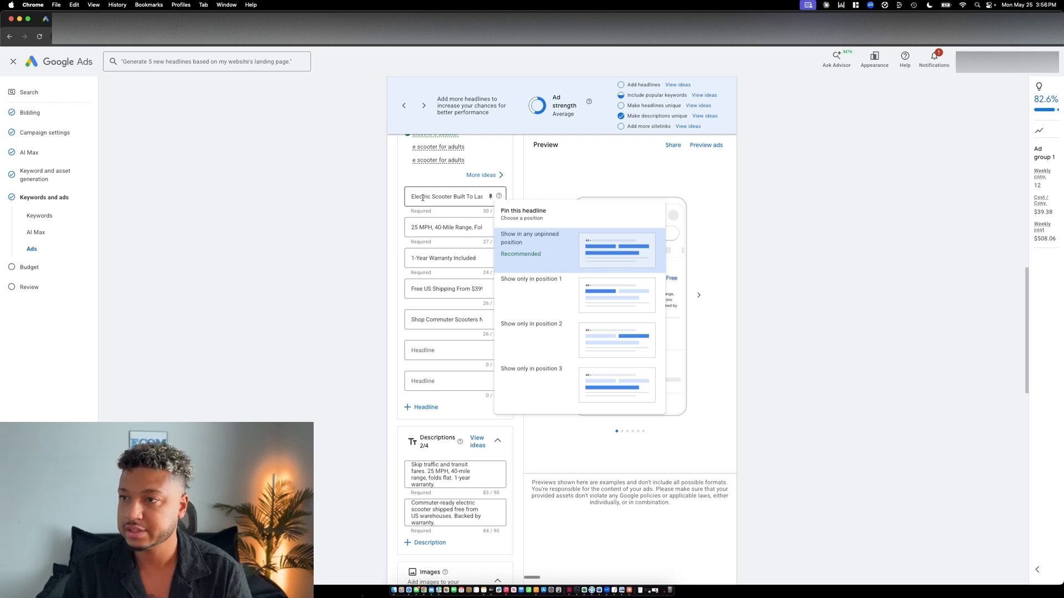
left_click(554, 289)
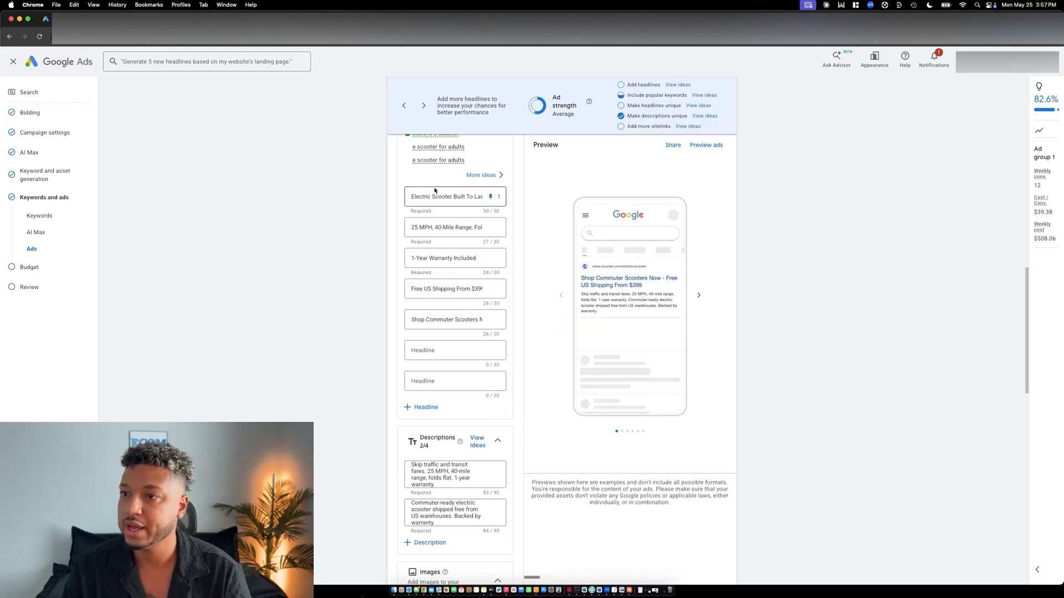
left_click(458, 196)
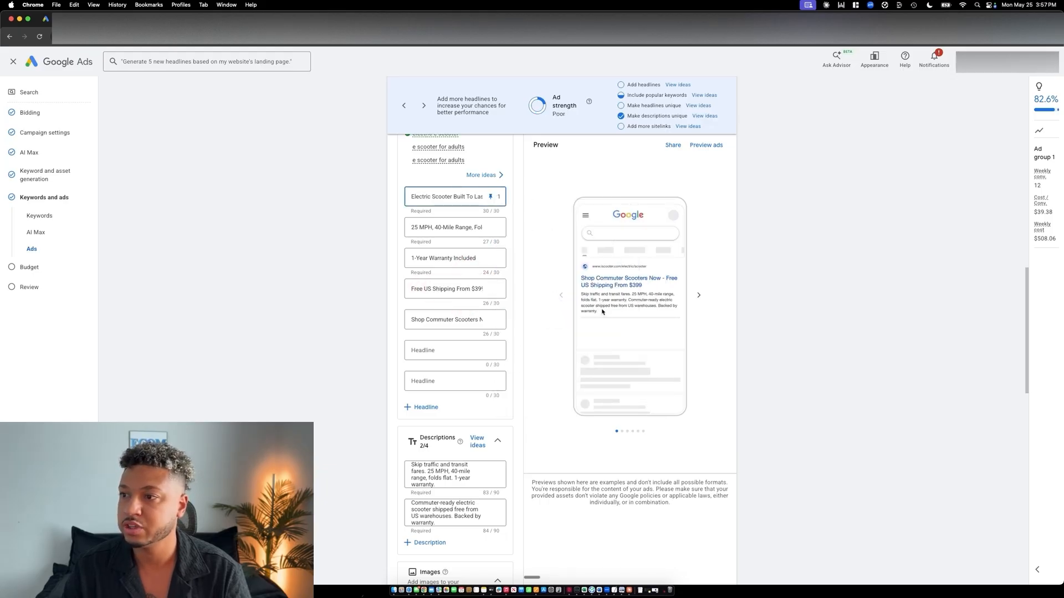
left_click(698, 298)
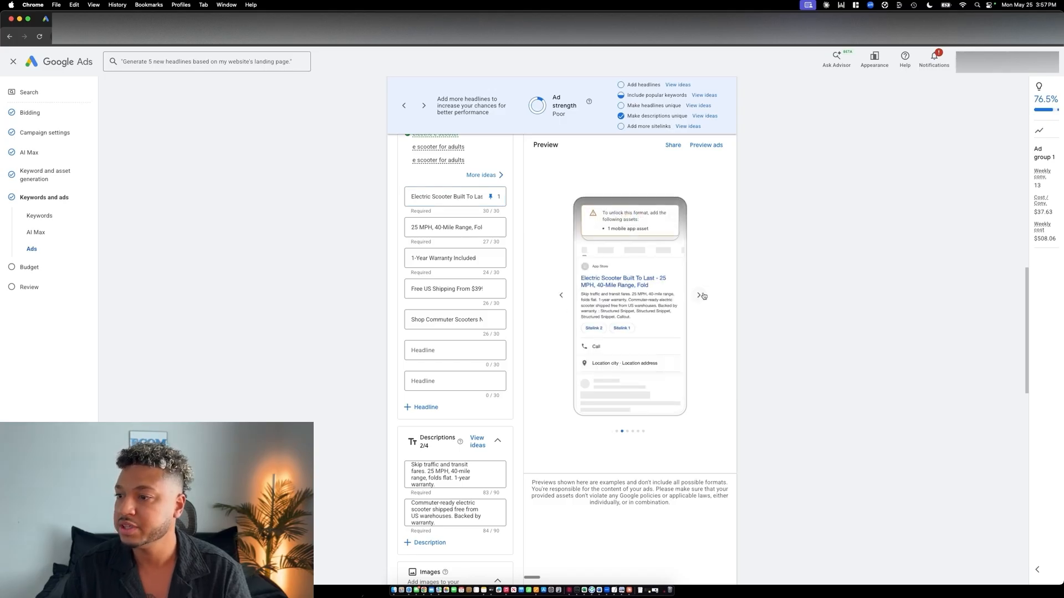
left_click(700, 295)
left_click(700, 294)
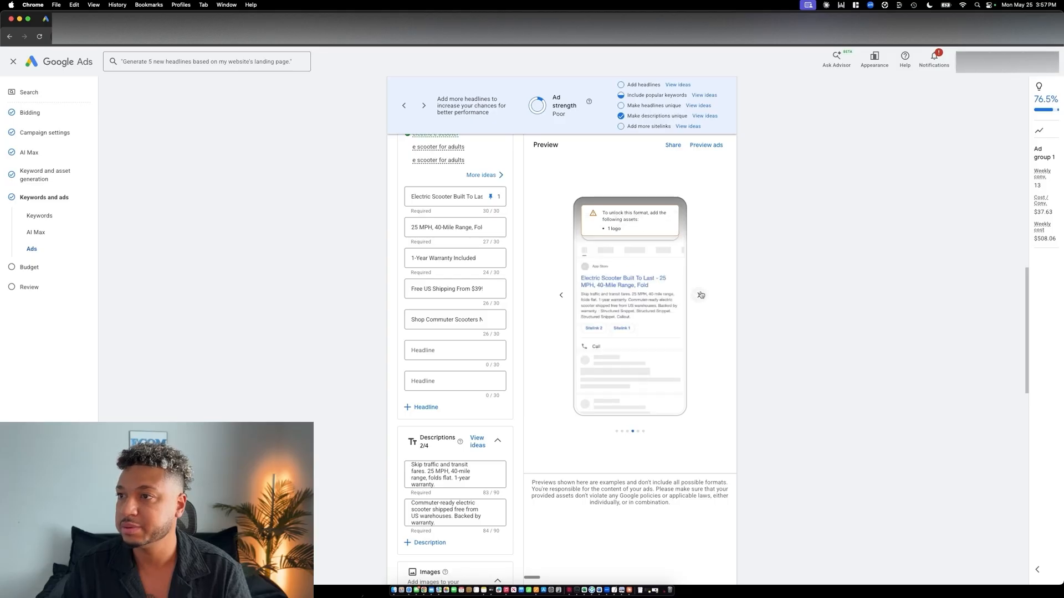
left_click(701, 297)
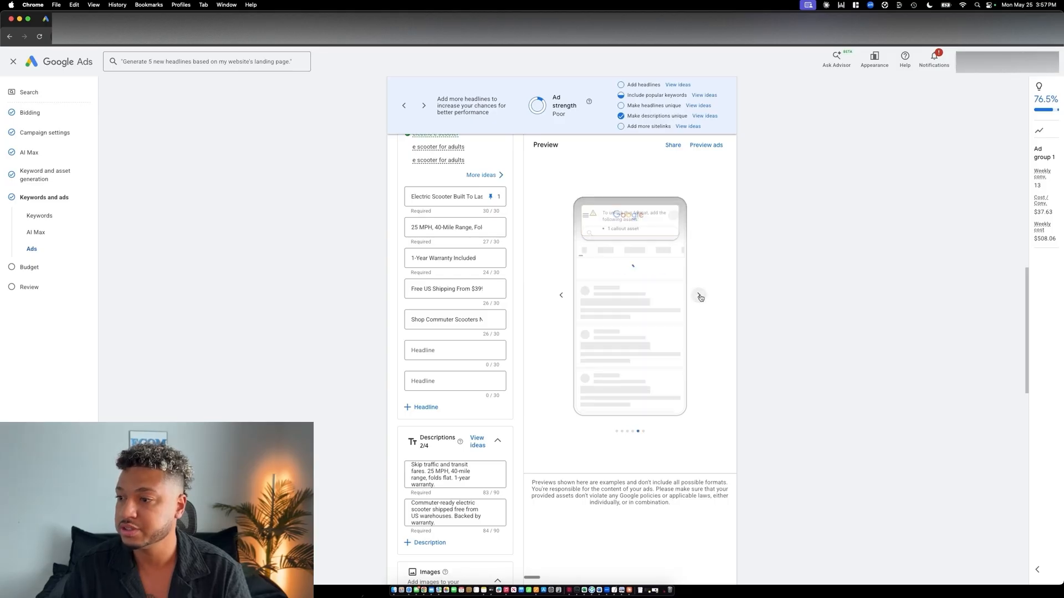
Set the ad's business name to iScooter.
scroll(441, 415, "down", 1)
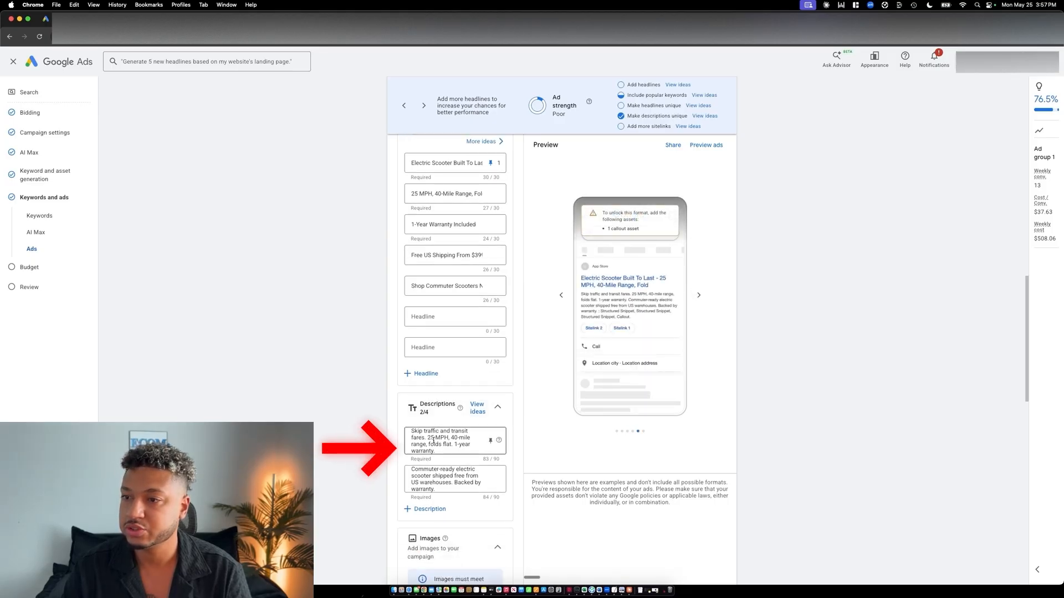
scroll(436, 421, "down", 2)
scroll(438, 410, "down", 5)
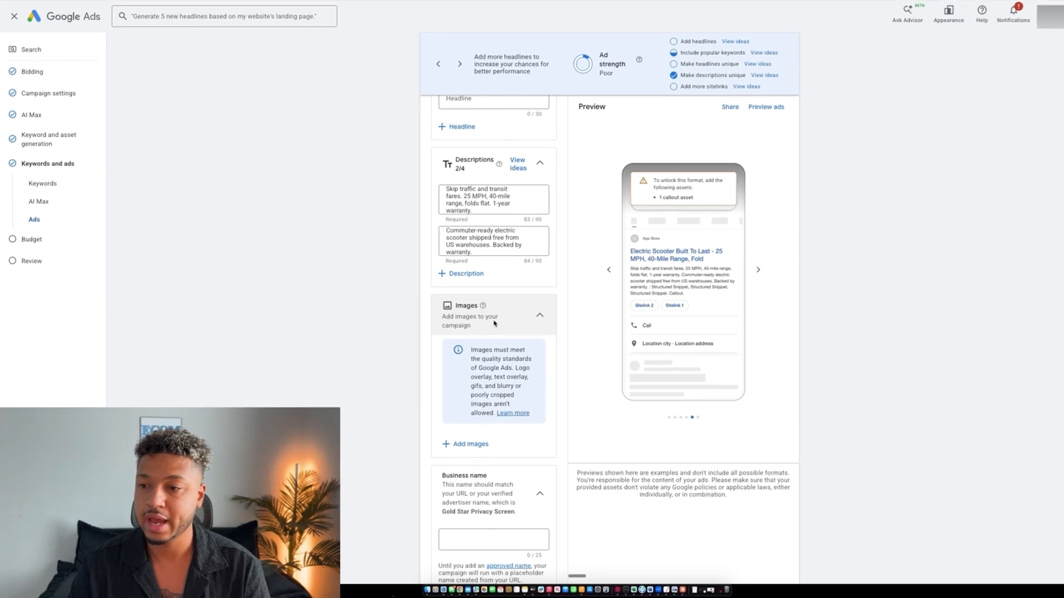
scroll(490, 360, "down", 2)
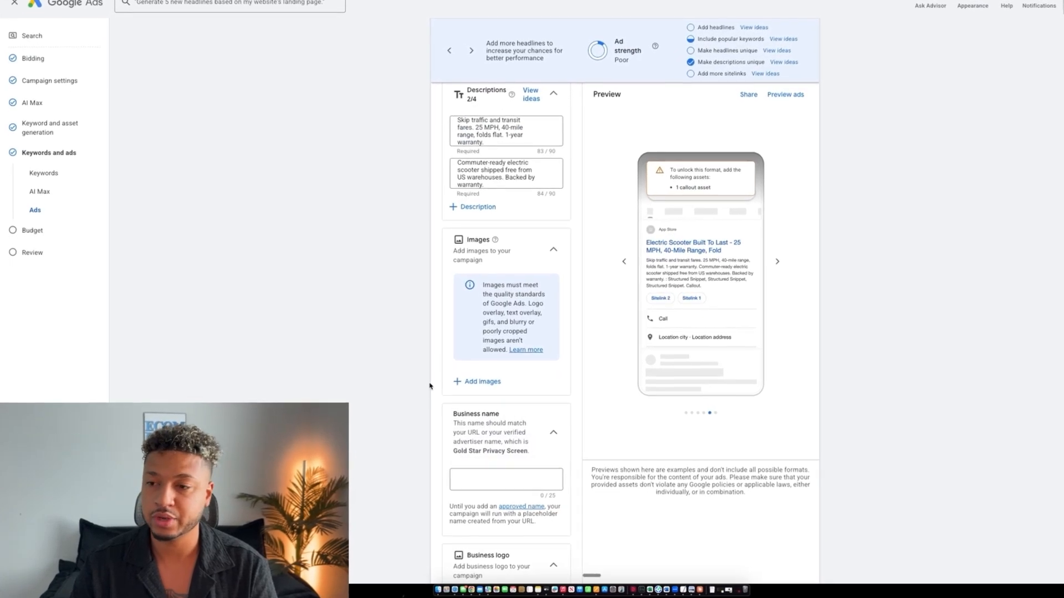
scroll(430, 382, "down", 3)
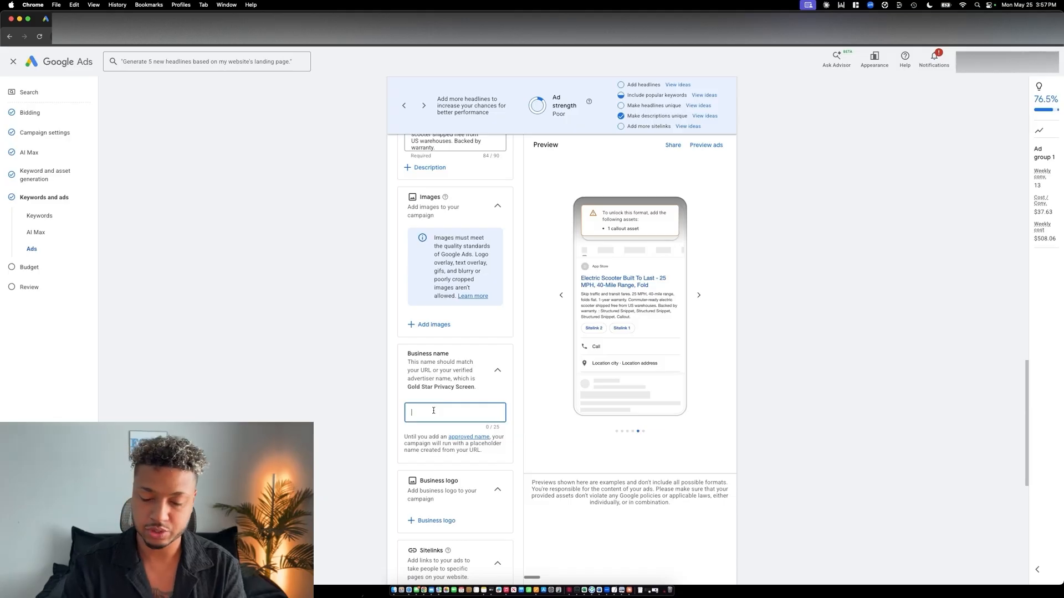
type("oter")
Ask Claude to provide some site links to go with the ads.
scroll(427, 412, "down", 2)
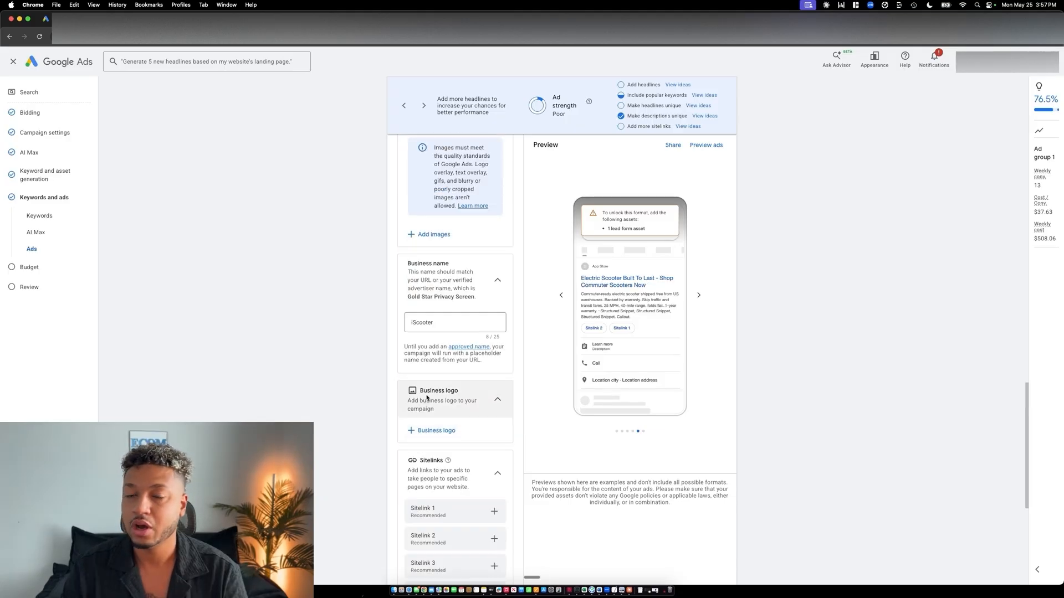
scroll(445, 367, "down", 3)
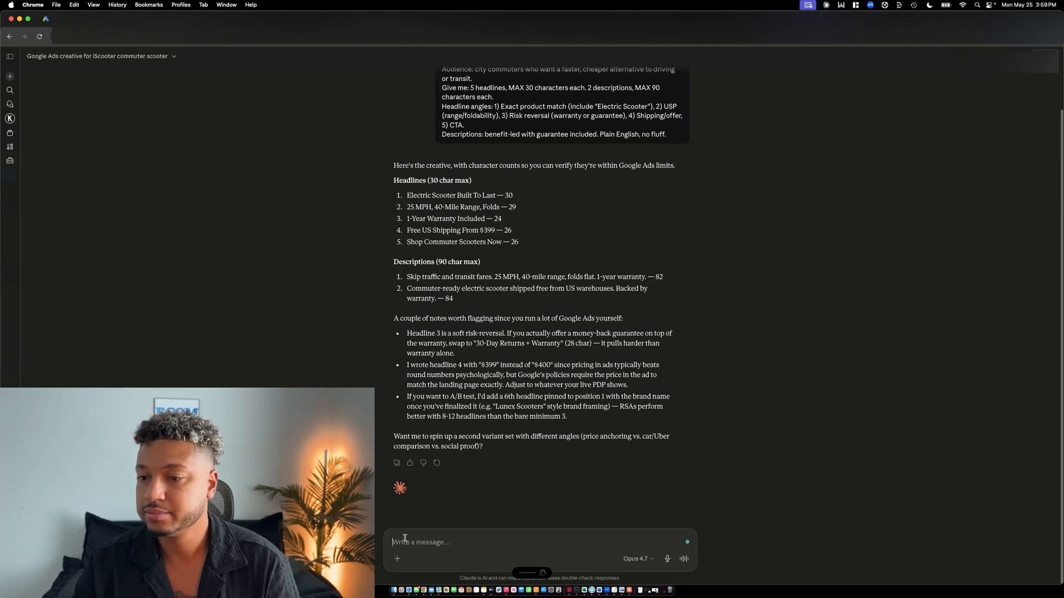
key("Return")
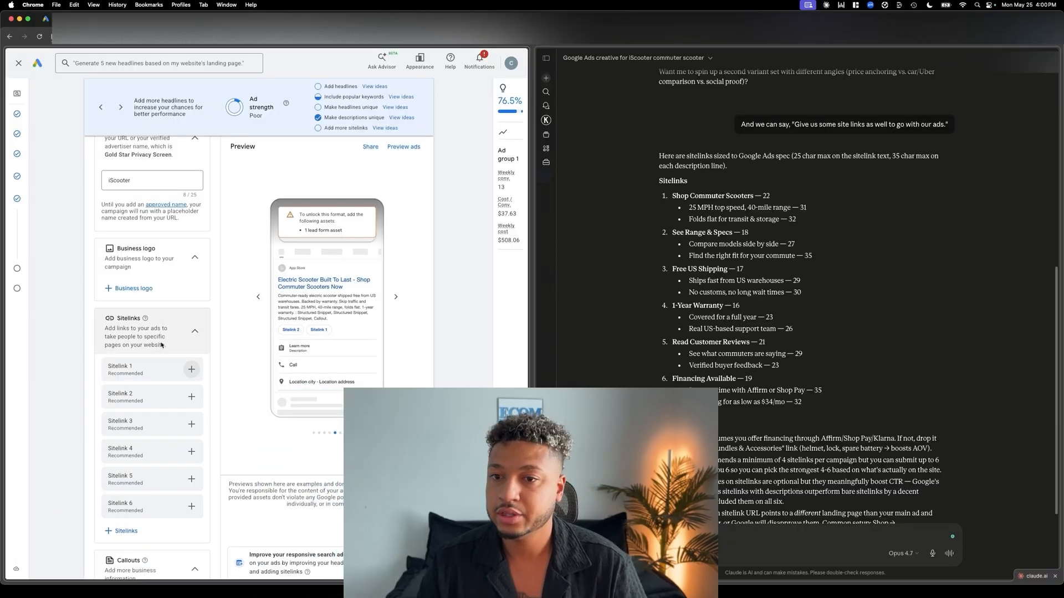
Start the first sitelink and set its text to Claude's suggestion "Shop Commuter Scooters".
left_click(192, 369)
left_click(167, 138)
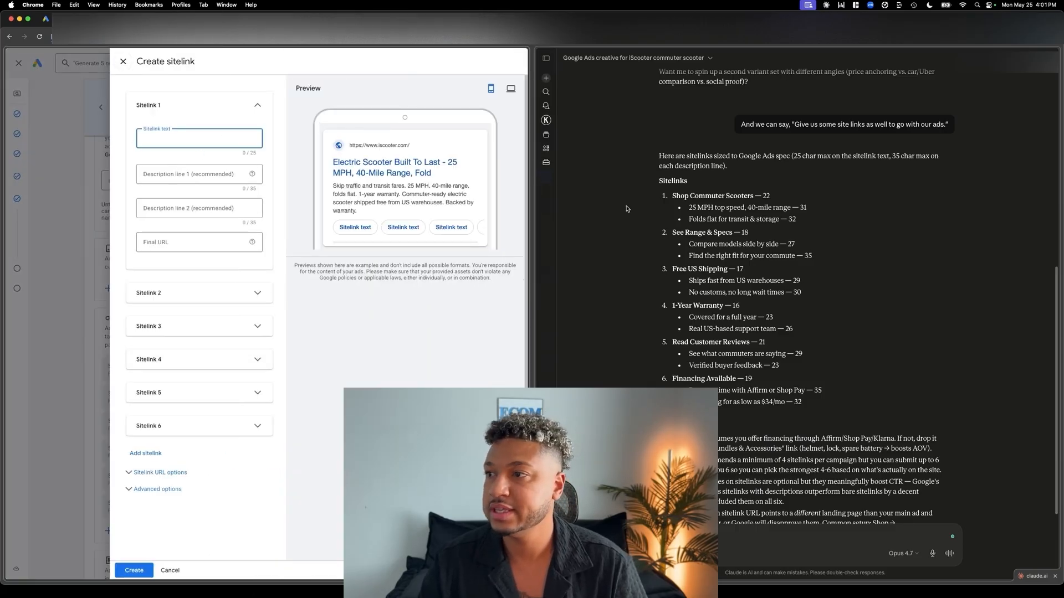
left_click(673, 195)
left_click_drag(672, 196, 753, 192)
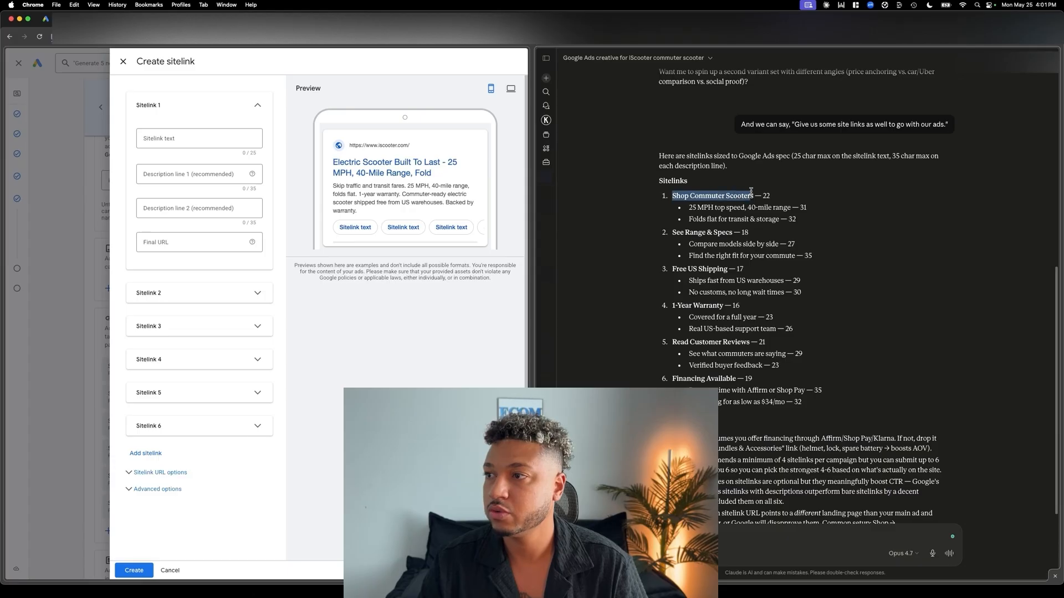
key("super+c")
left_click(147, 139)
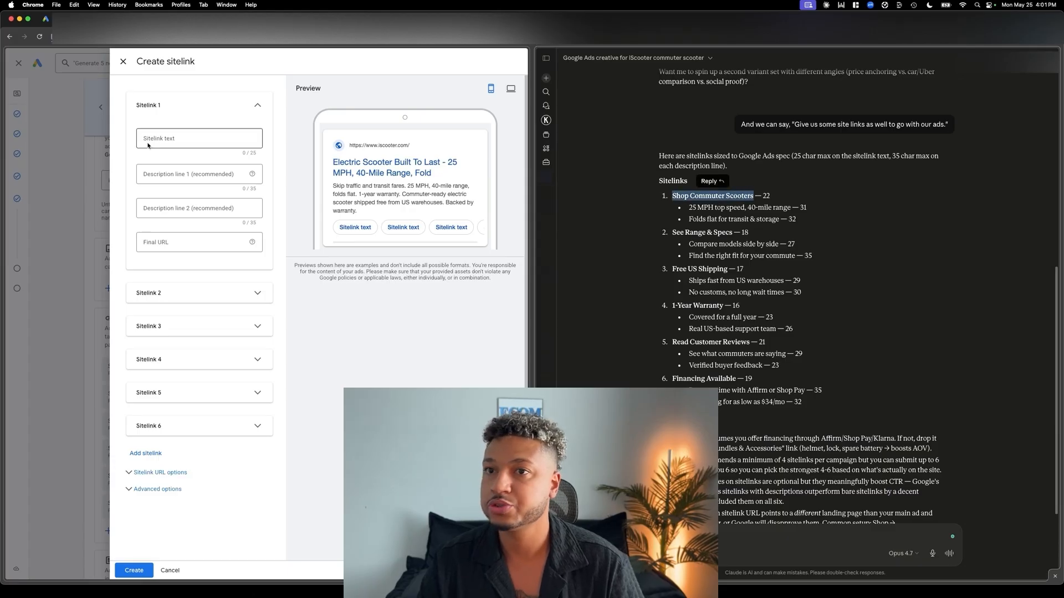
key("super+v")
Set the sitelink's descriptions to "25 MPH top speed, 40-mile range" and "Folds flat for transit & storage", and close the sitelink form.
left_click_drag(689, 208, 792, 206)
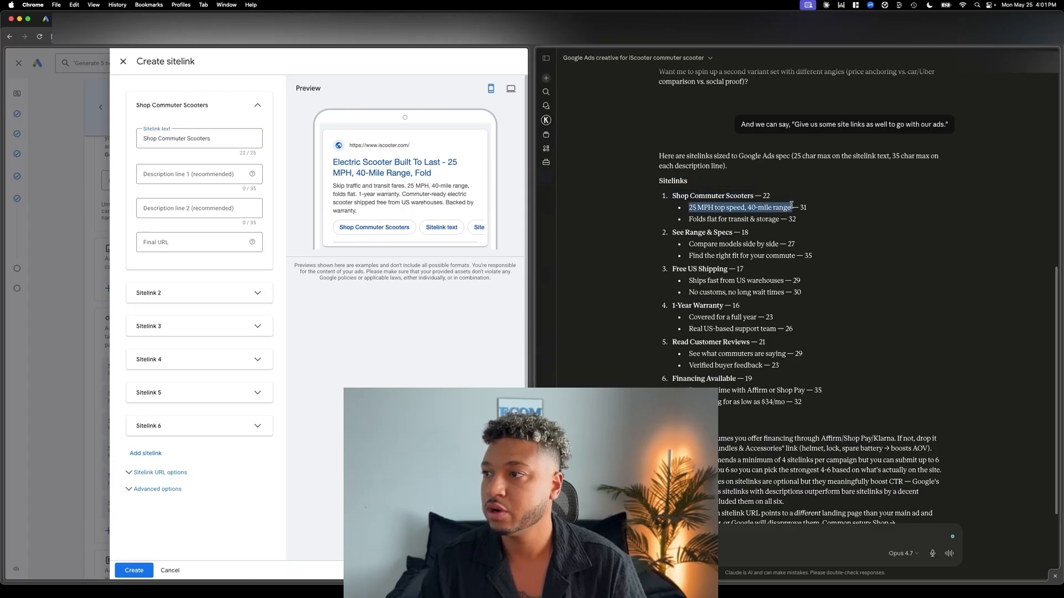
key("super+c")
left_click(188, 174)
key("super+v")
left_click_drag(689, 219, 777, 219)
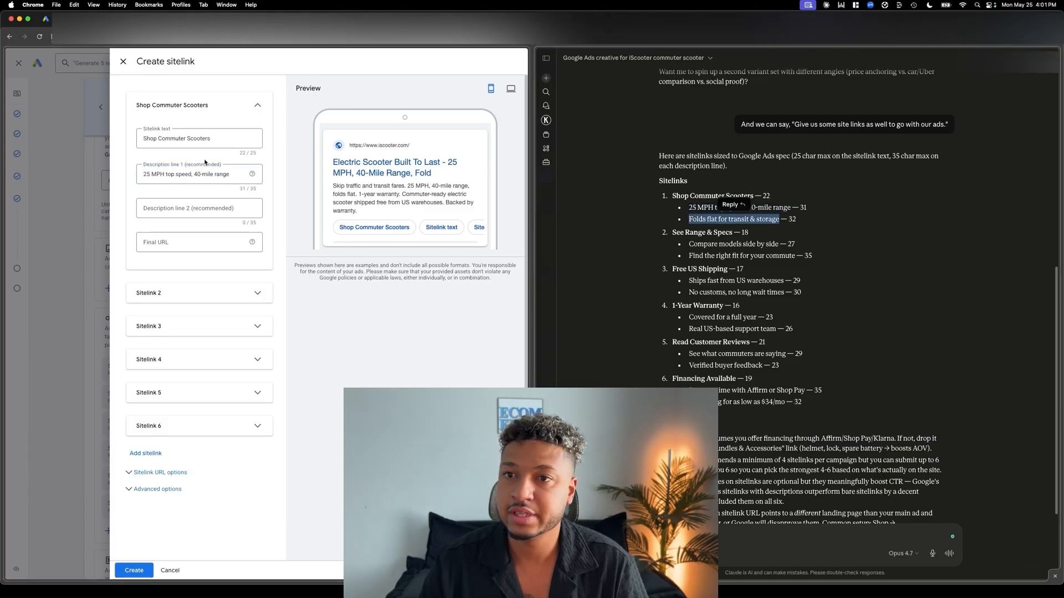
left_click(162, 216)
key("super+v")
left_click(160, 243)
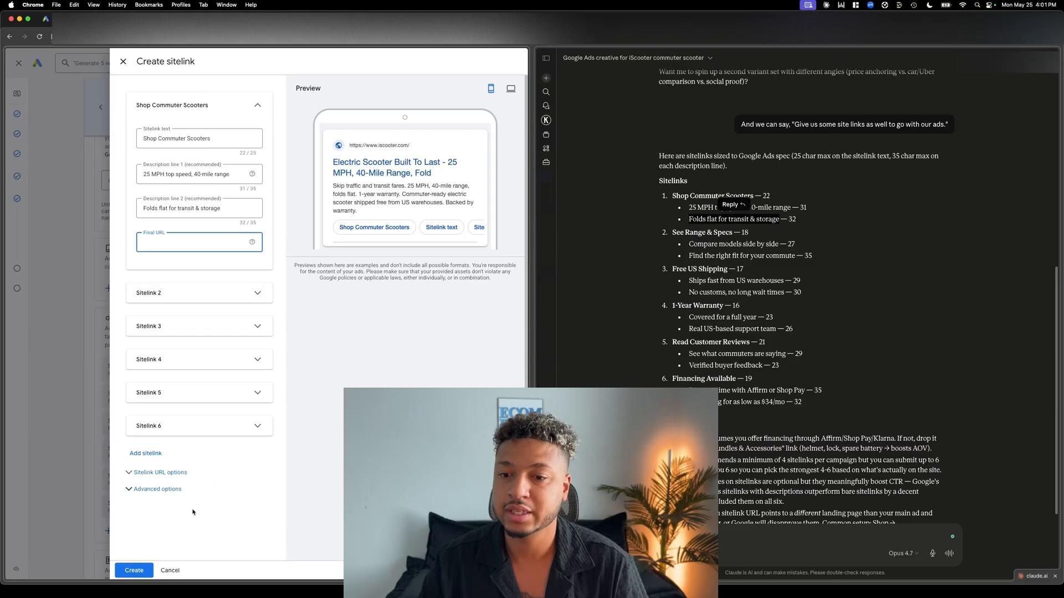
left_click(134, 570)
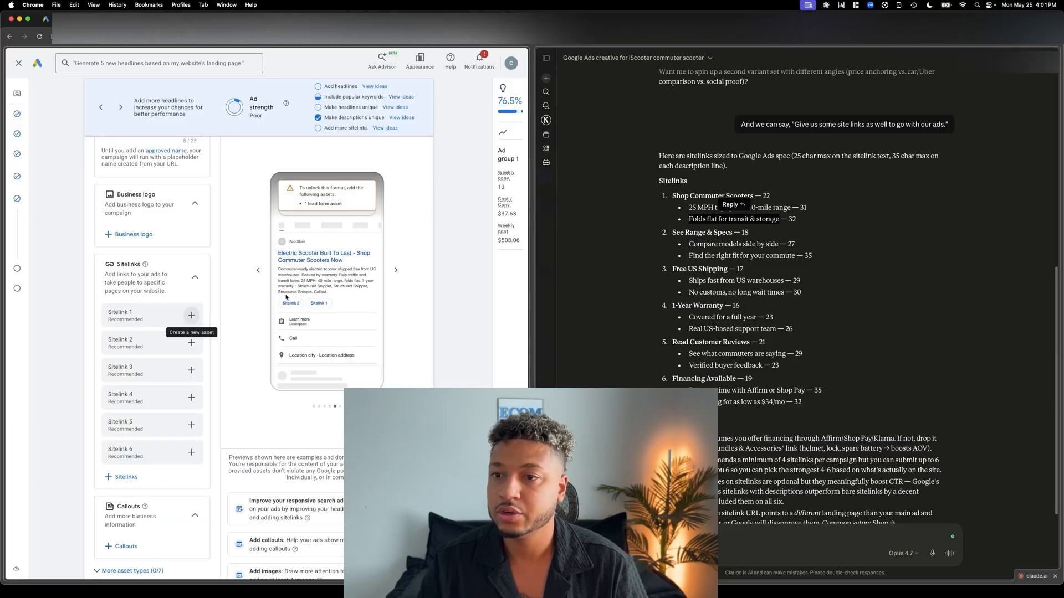
Examine the campaign-level callout assets and the additional asset types, including promotions, prices, calls, structured snippets and lead forms.
scroll(115, 348, "down", 3)
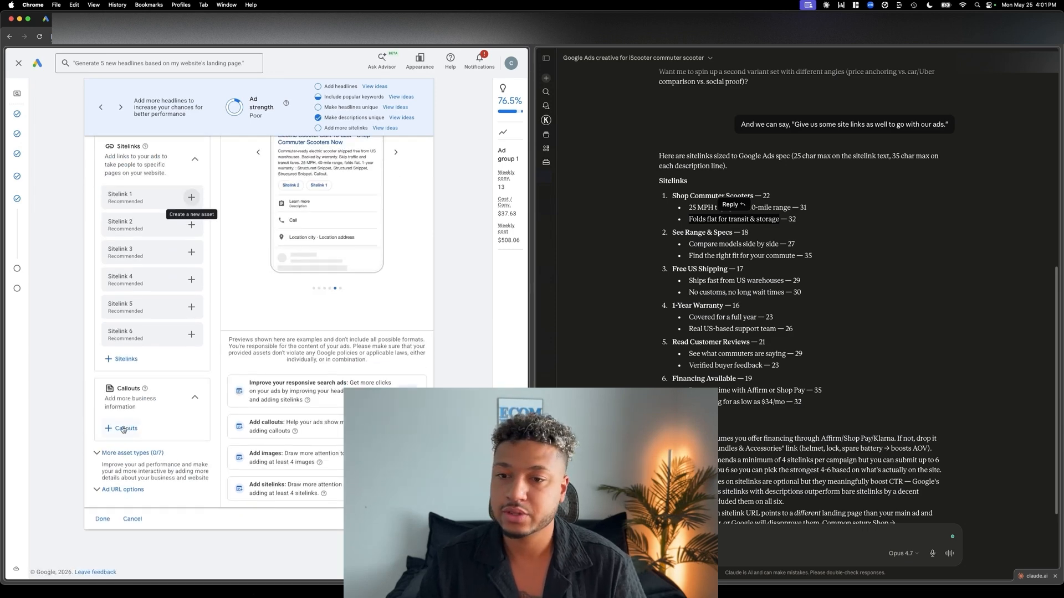
left_click(123, 428)
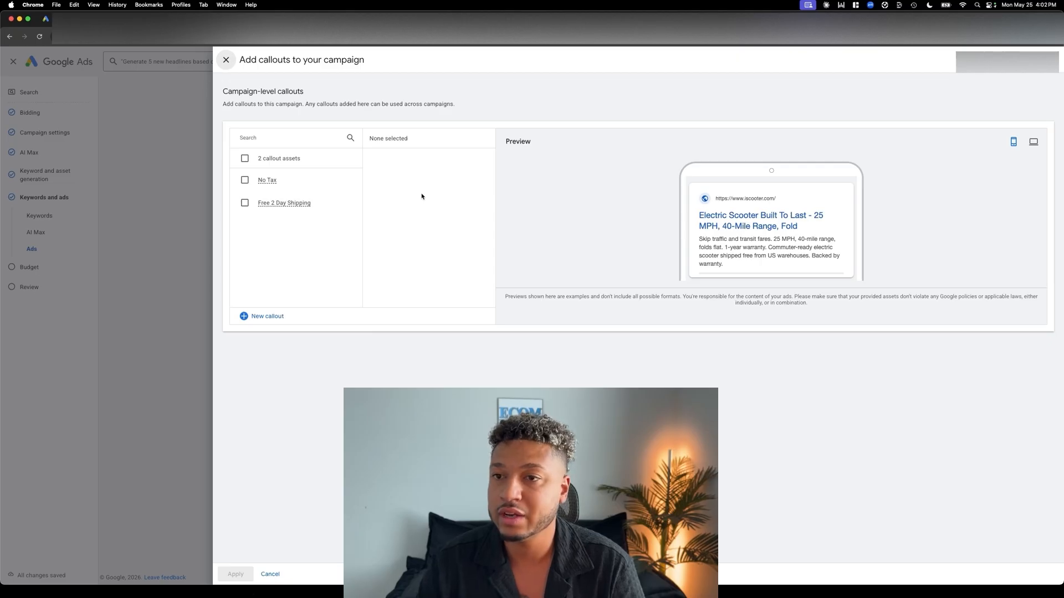
left_click(227, 60)
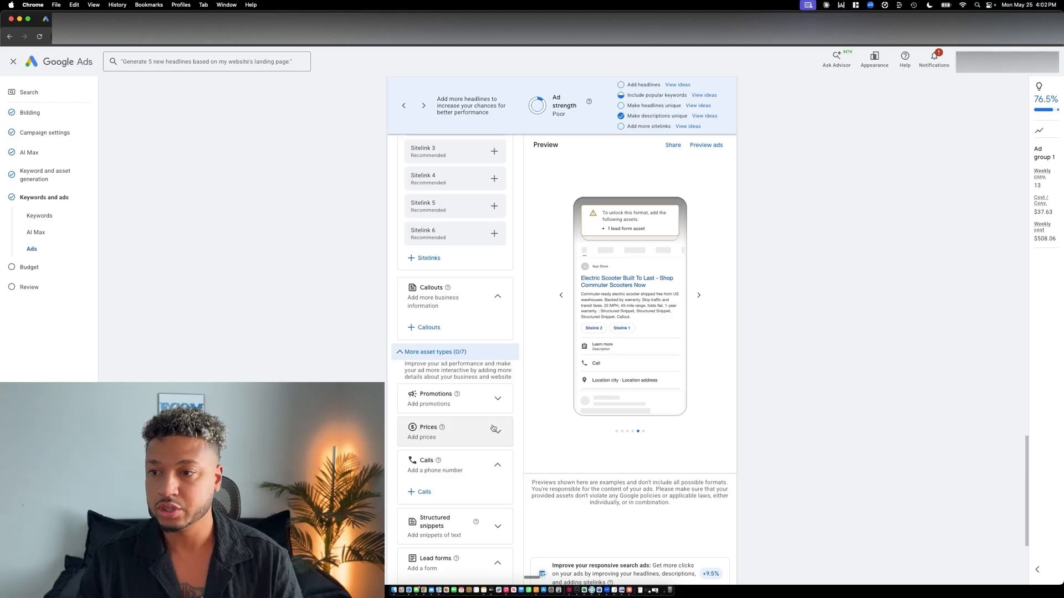
scroll(494, 430, "down", 1)
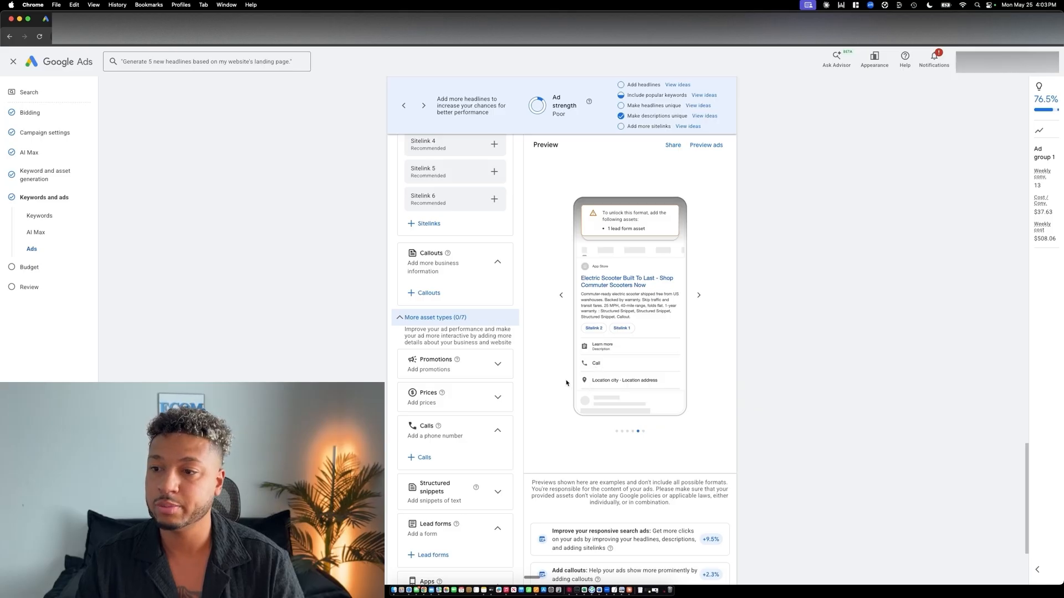
scroll(518, 510, "down", 1)
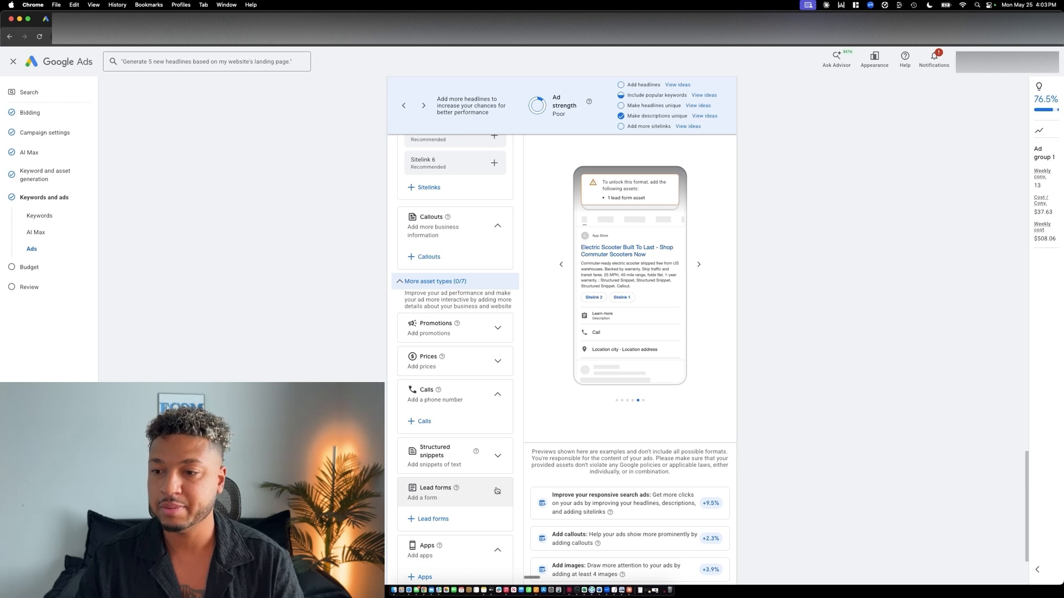
scroll(496, 490, "down", 3)
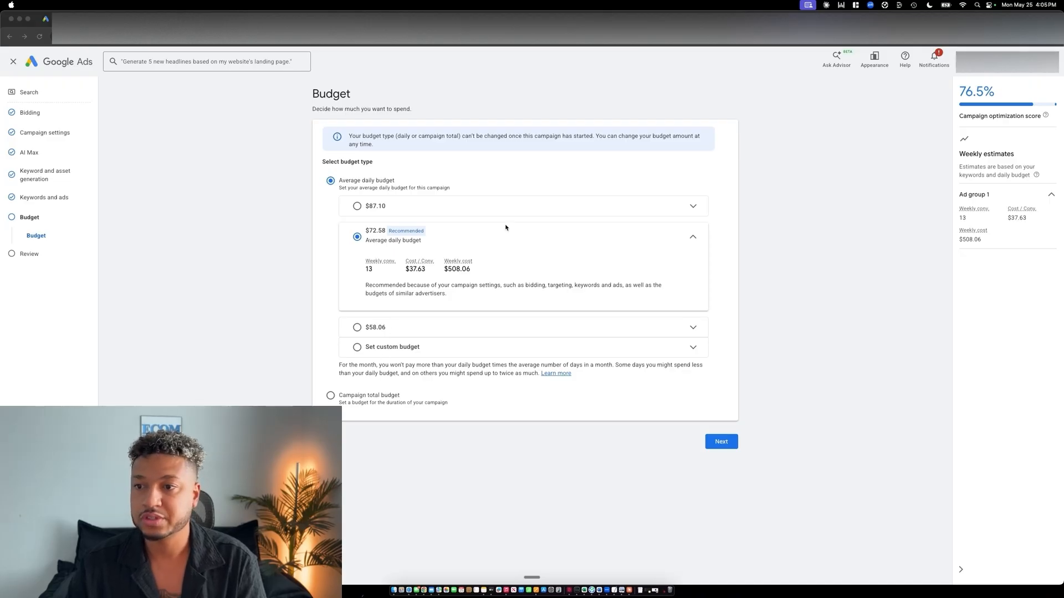
Keep the recommended $72.58 average daily budget, then review the campaign summary and publish the campaign.
left_click(721, 442)
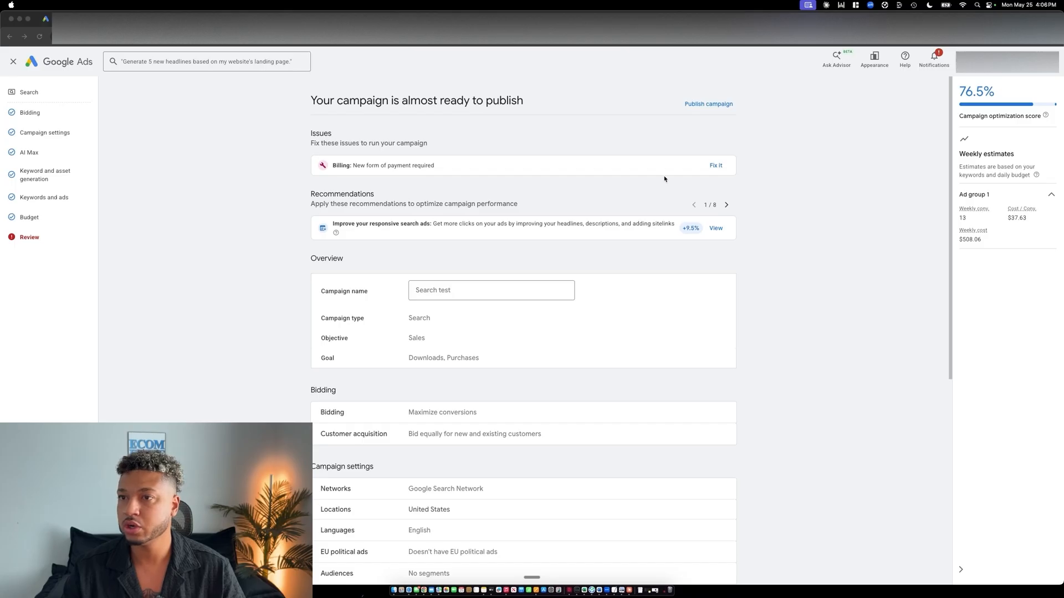
scroll(550, 179, "down", 6)
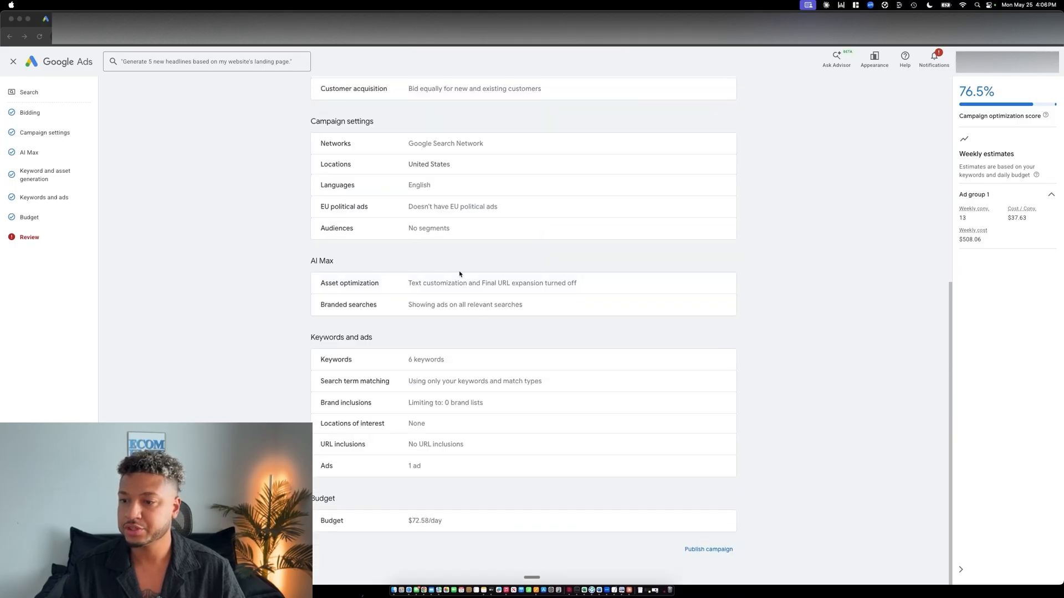
left_click(769, 534)
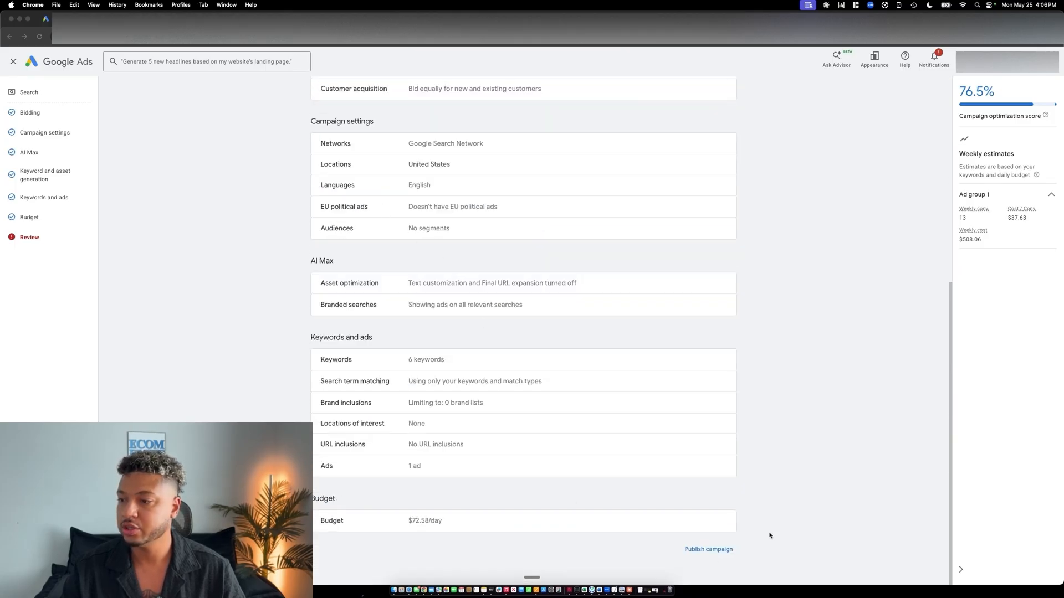
left_click(707, 549)
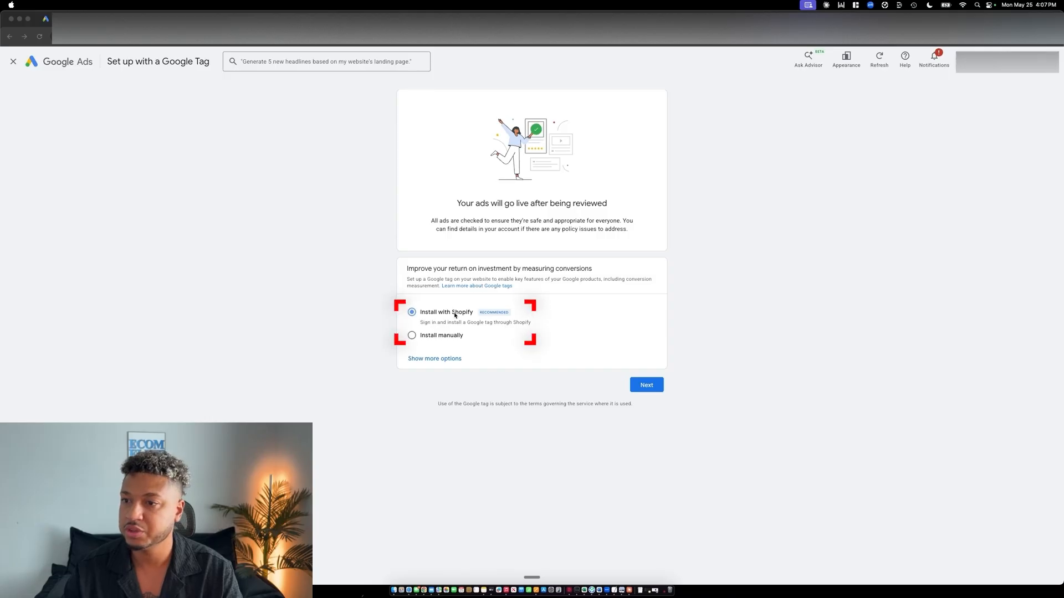
Continue with the Shopify installation of the Google tag and read through its setup instructions.
left_click(656, 386)
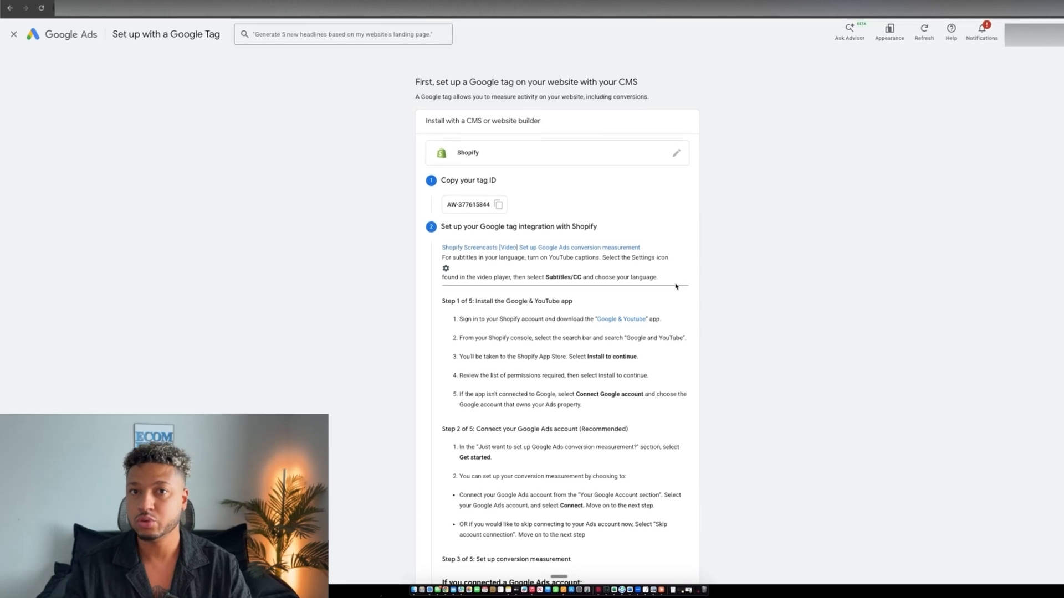
scroll(668, 290, "down", 10)
scroll(641, 303, "down", 6)
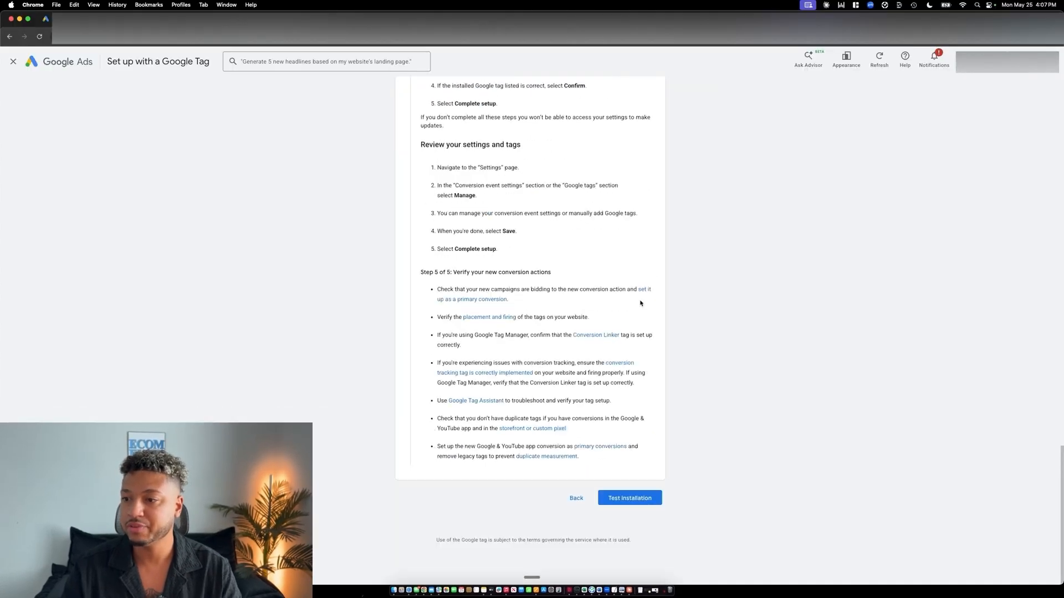
Return to the Google tag installation options, choose manual installation, and copy the tag's code snippet.
left_click(575, 498)
left_click(421, 338)
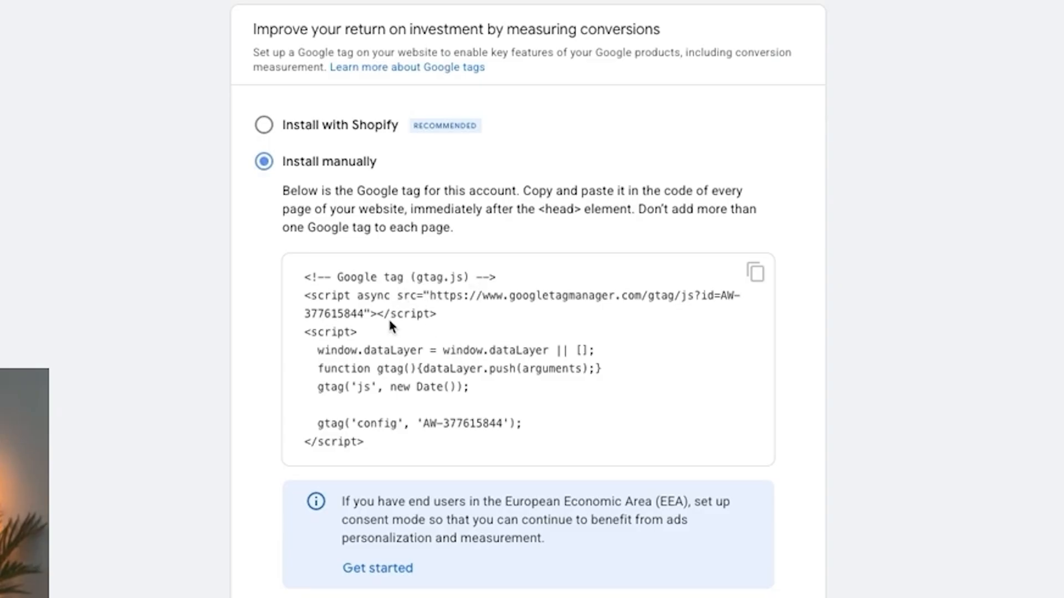
double_click(391, 320)
left_click(398, 432)
left_click(754, 274)
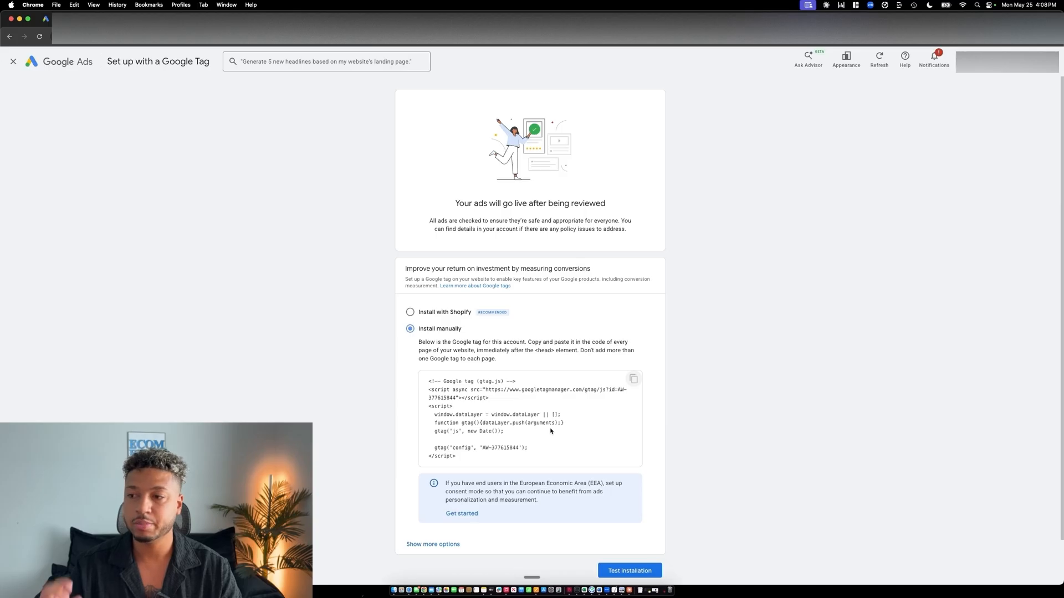
scroll(551, 430, "down", 2)
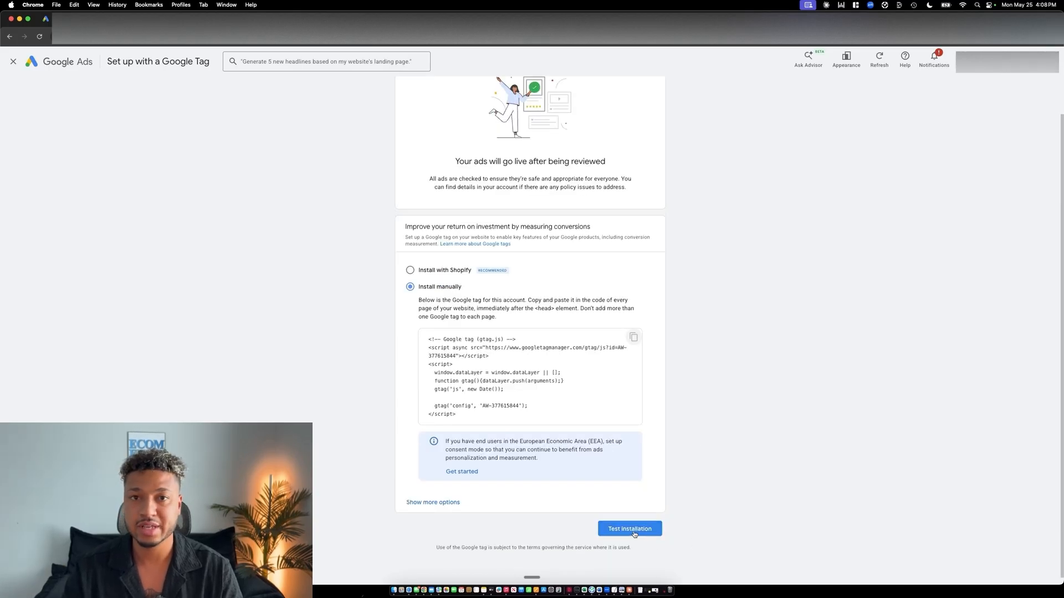
Search Google Ads for "conversion", open the Conversions summary, and review the list of all goals.
left_click(267, 62)
type("conve")
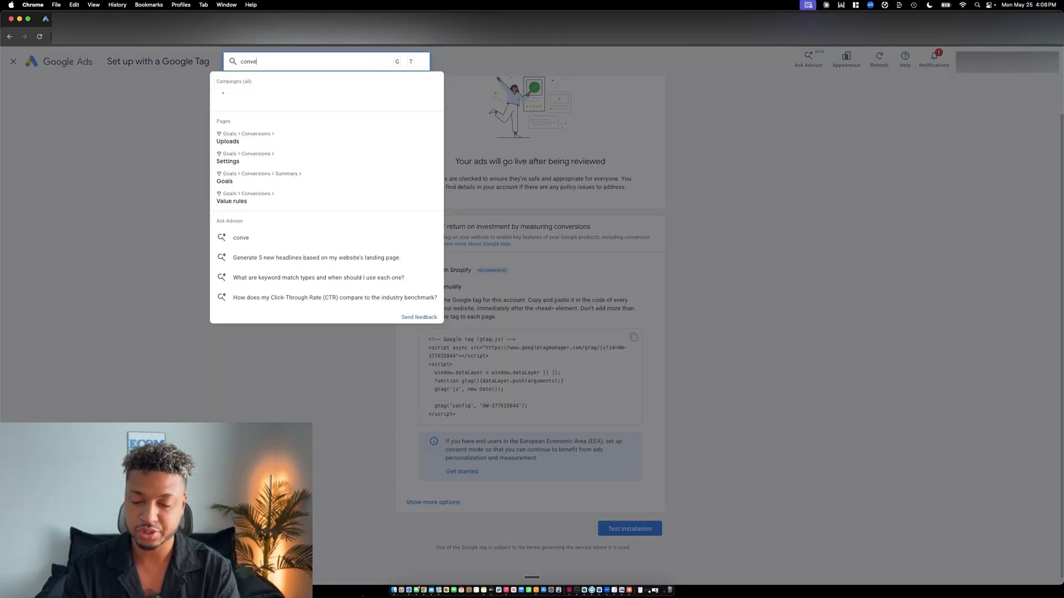
type("rsion")
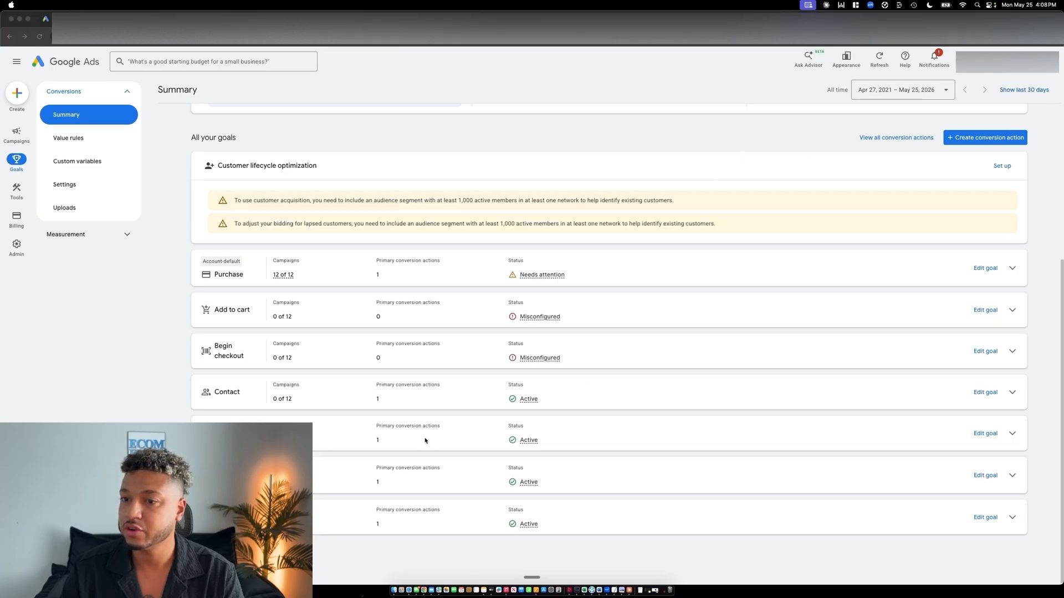
scroll(346, 471, "up", 2)
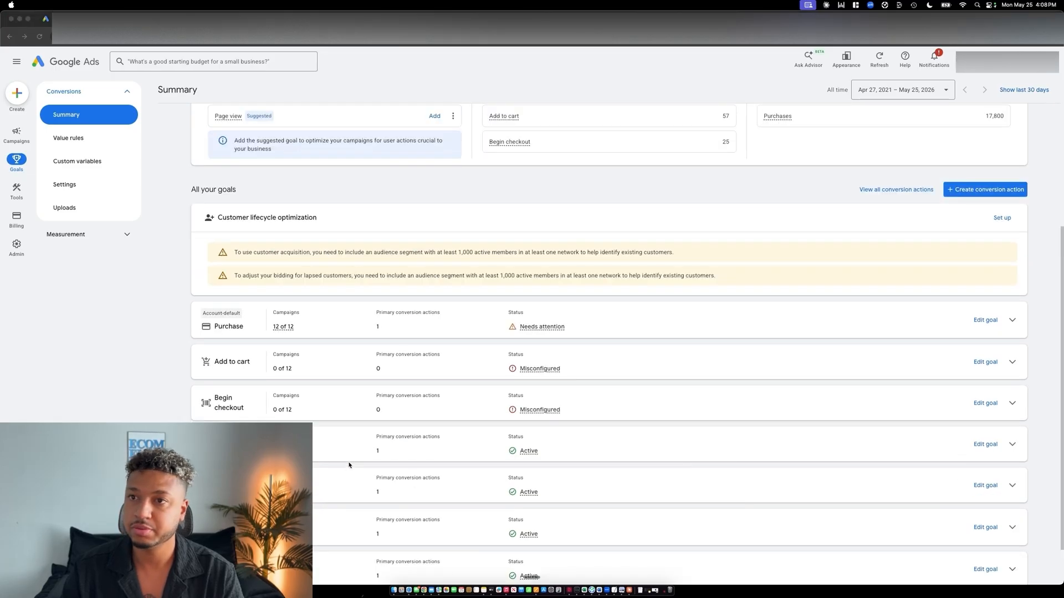